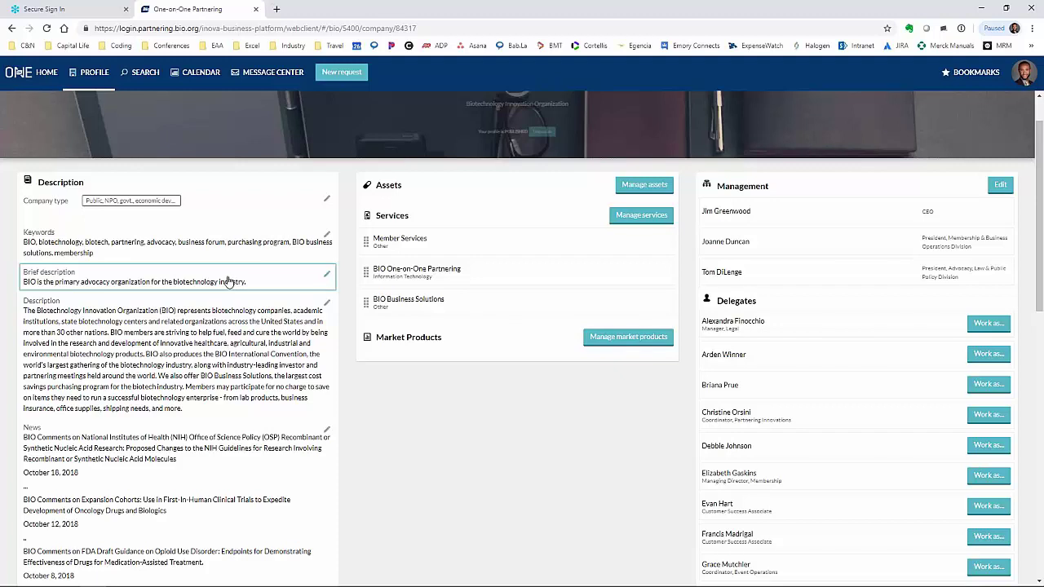
scroll(227, 281, "down", 5)
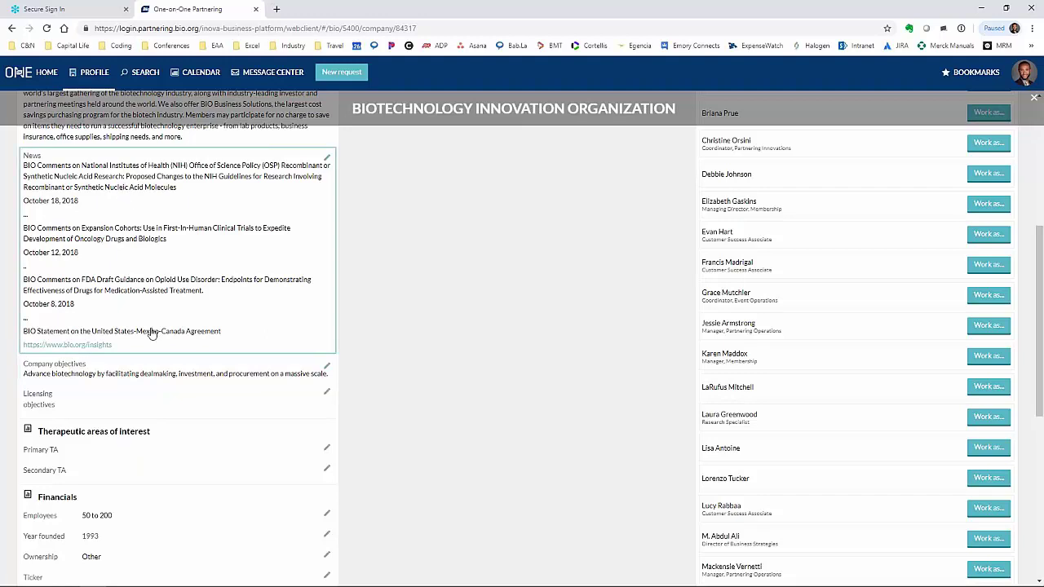
left_click(126, 401)
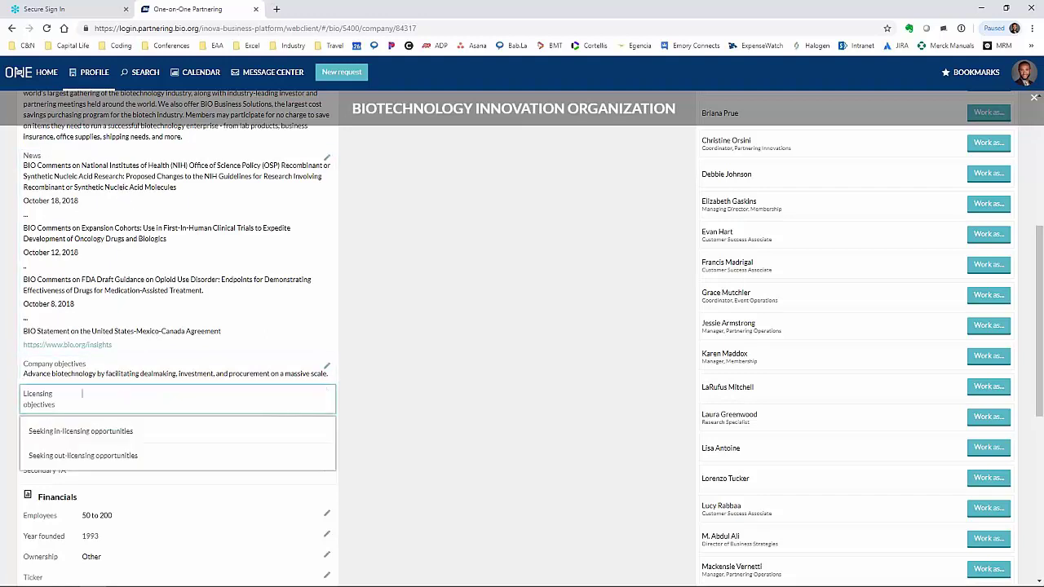
left_click(393, 383)
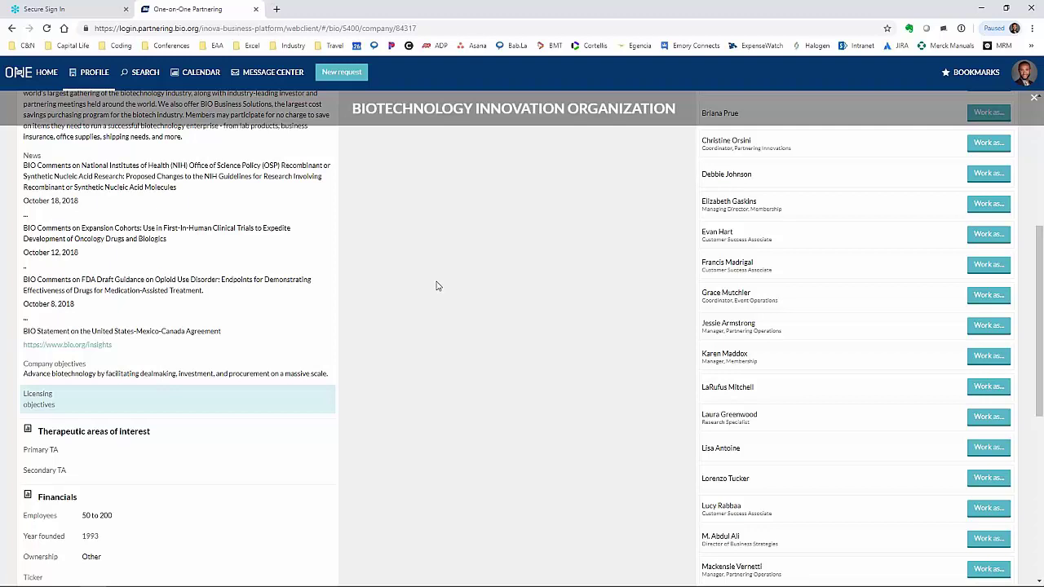
scroll(436, 286, "down", 3)
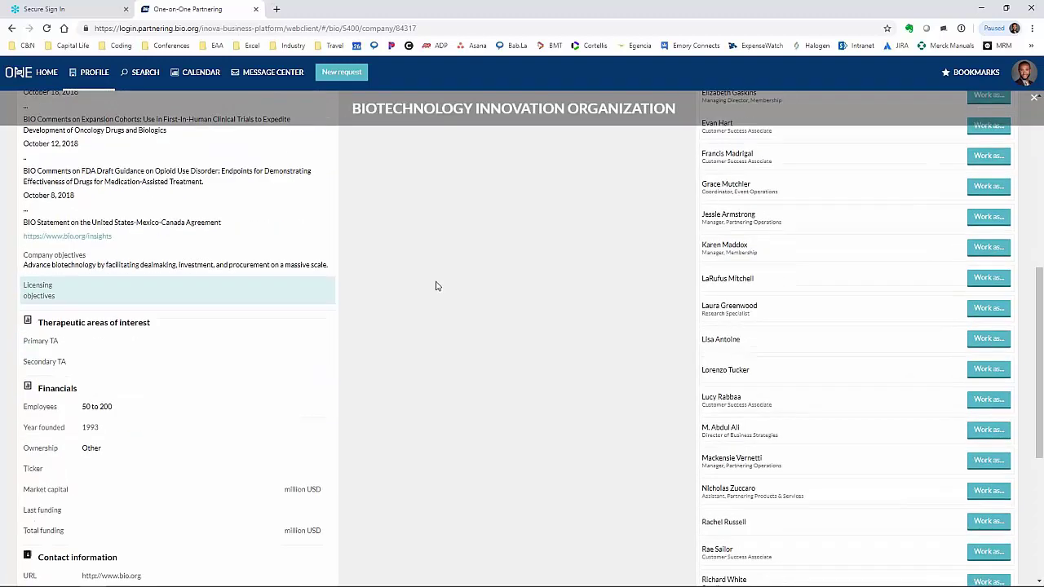
scroll(432, 283, "down", 1)
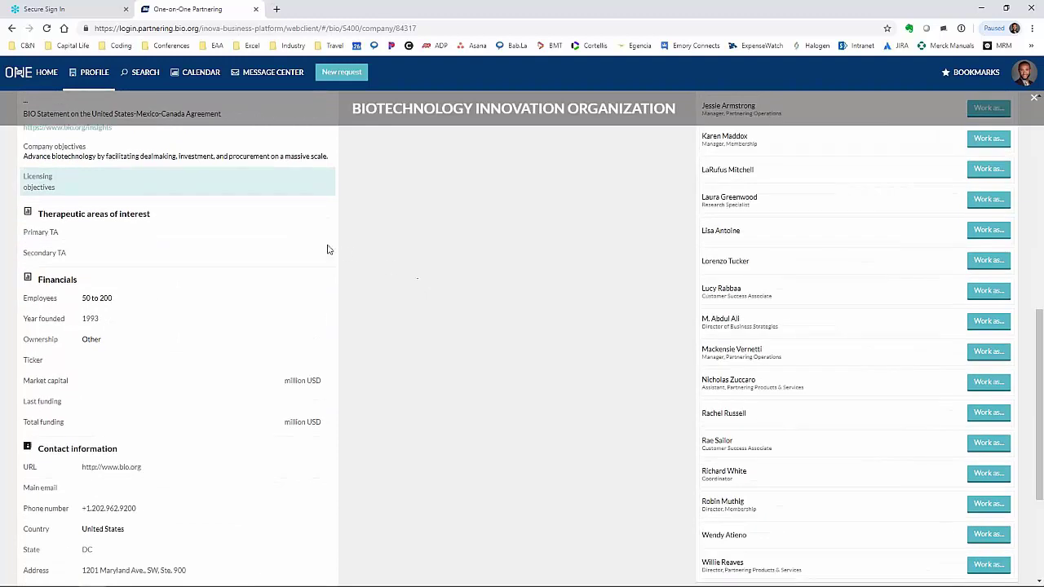
left_click(276, 238)
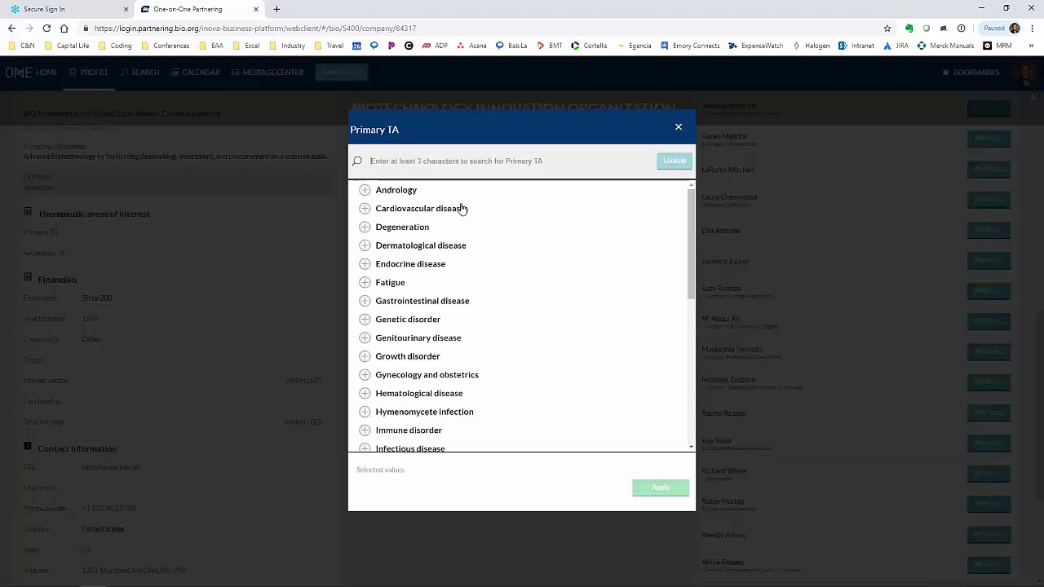
left_click(365, 210)
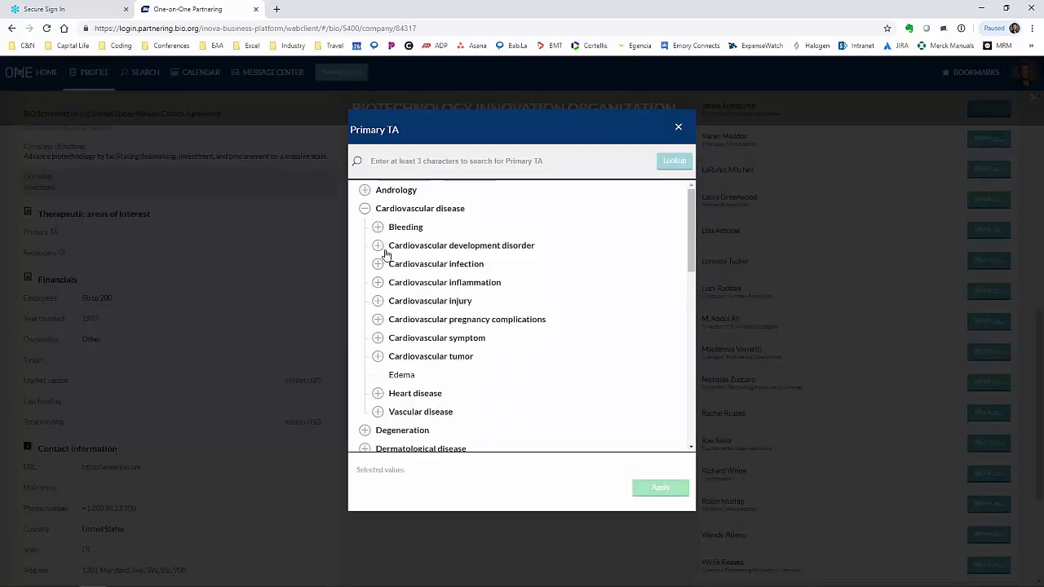
left_click(378, 246)
left_click(391, 283)
left_click(679, 128)
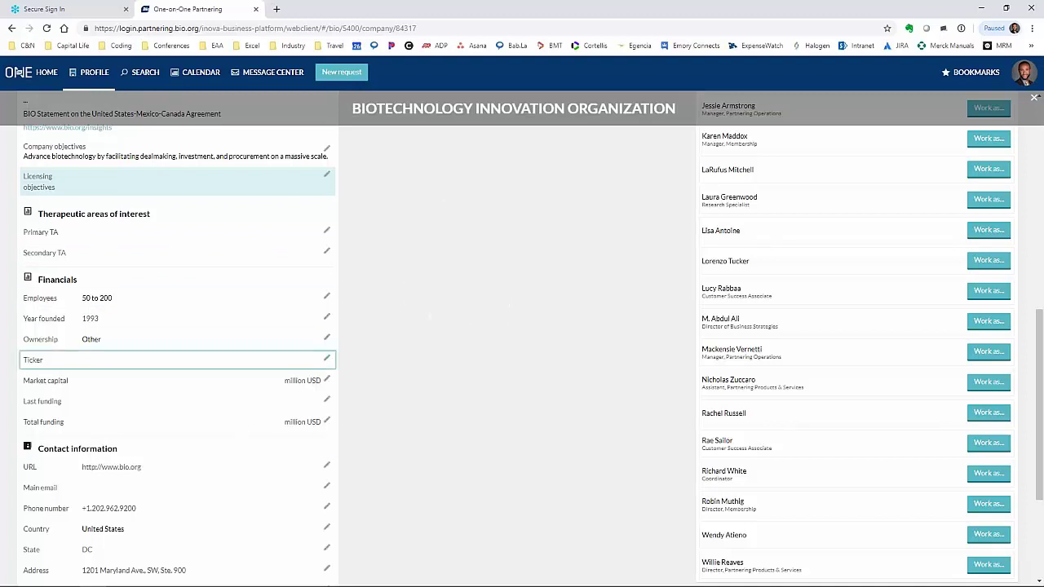
scroll(277, 318, "down", 1)
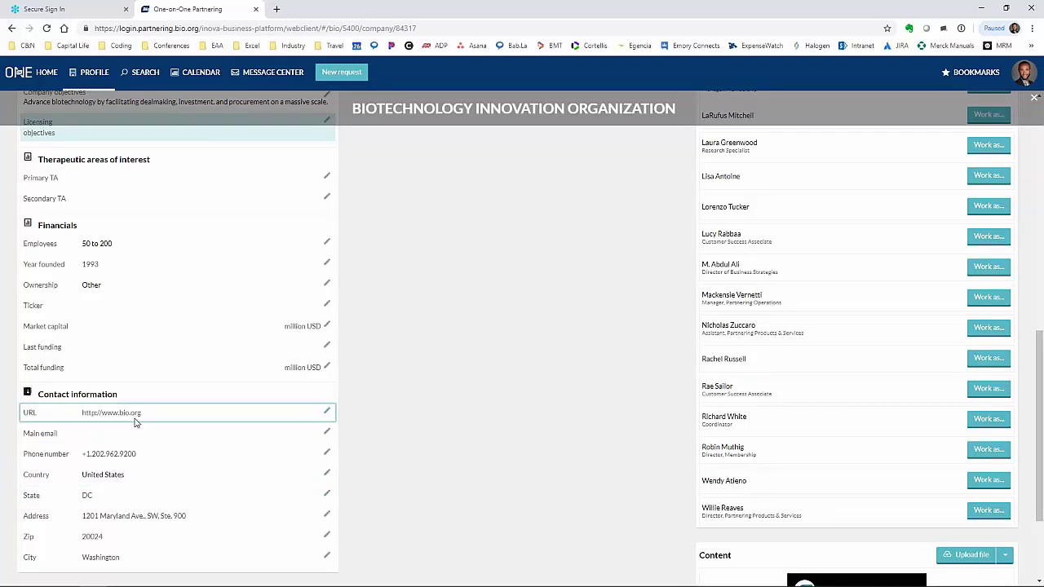
scroll(604, 351, "up", 10)
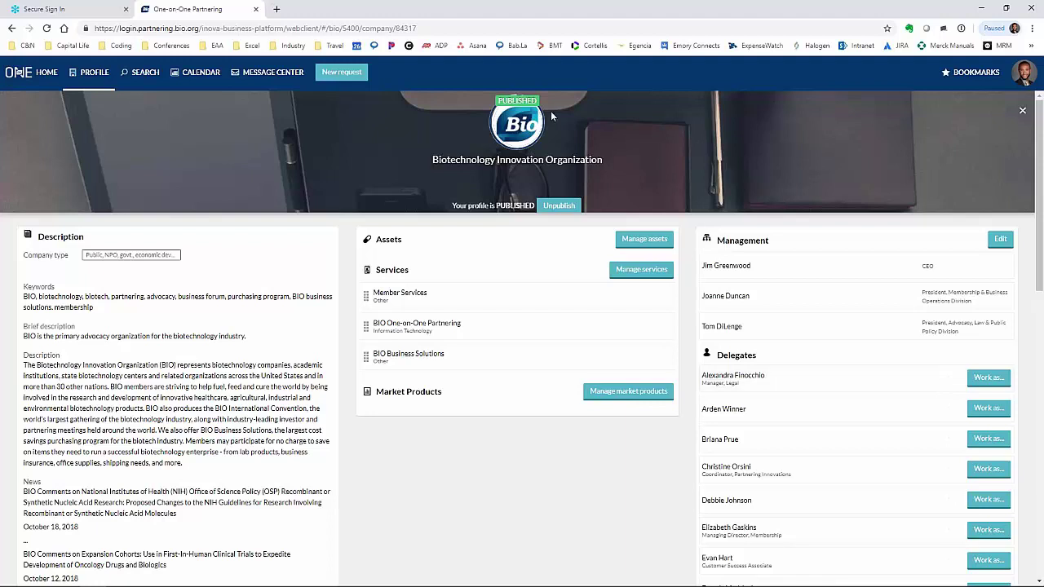
- Open the company directory and change its sort from Modification date to A-Z
mouse_move(517, 100)
left_click(139, 73)
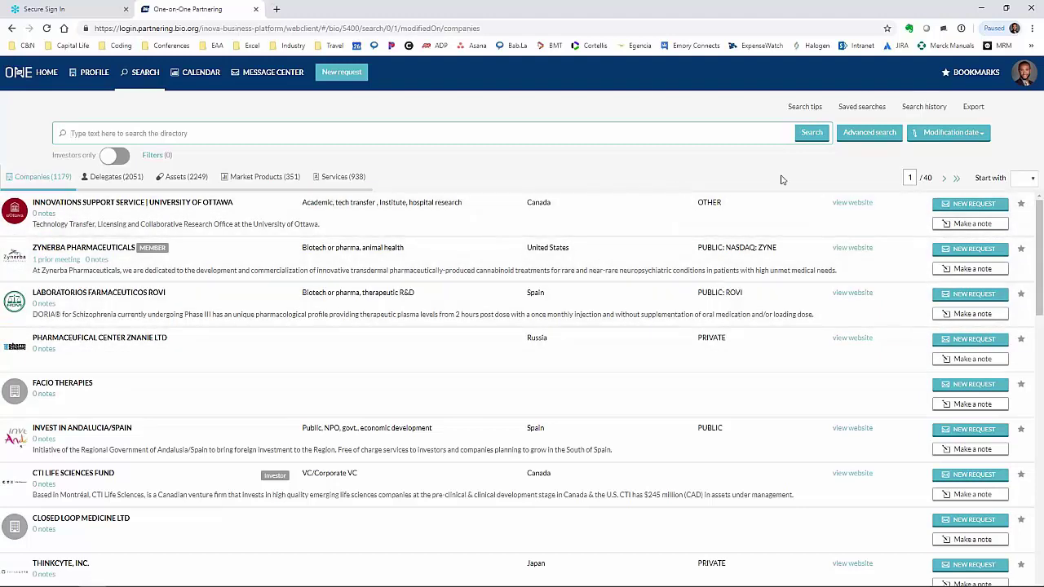
left_click(943, 139)
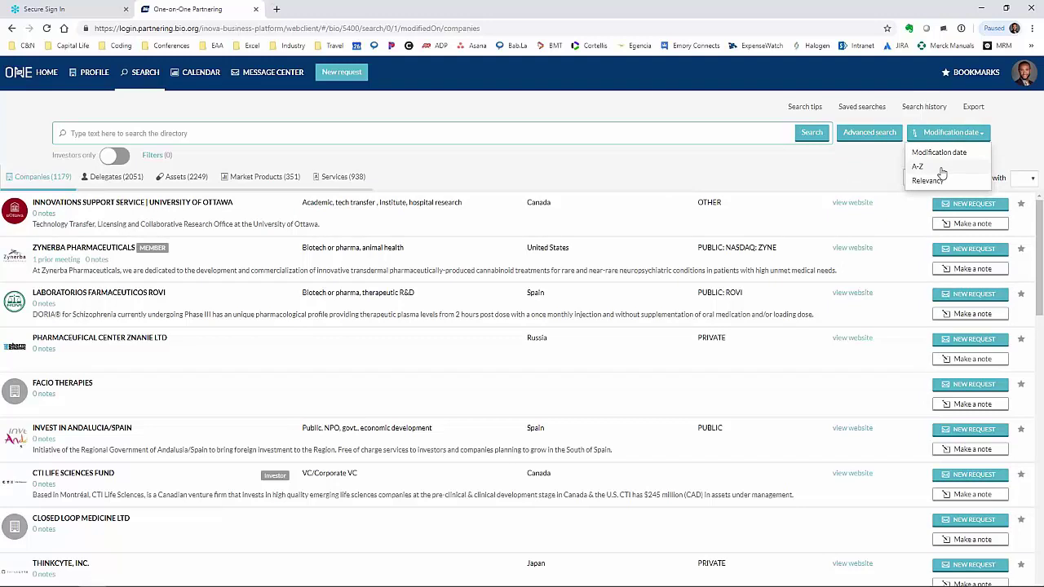
left_click(940, 168)
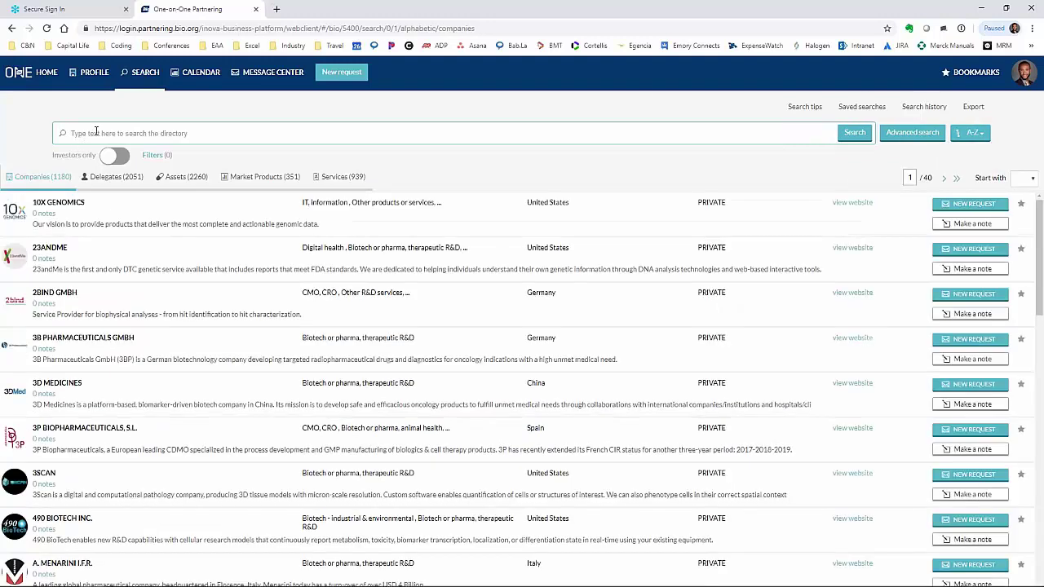
left_click(126, 226)
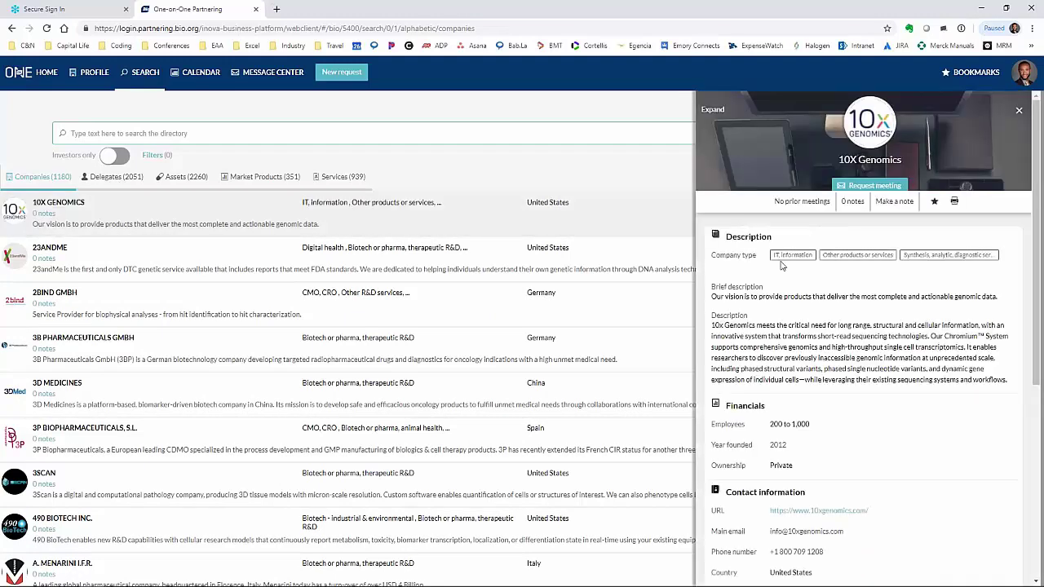
scroll(840, 278, "down", 2)
scroll(837, 195, "down", 1)
scroll(785, 251, "down", 2)
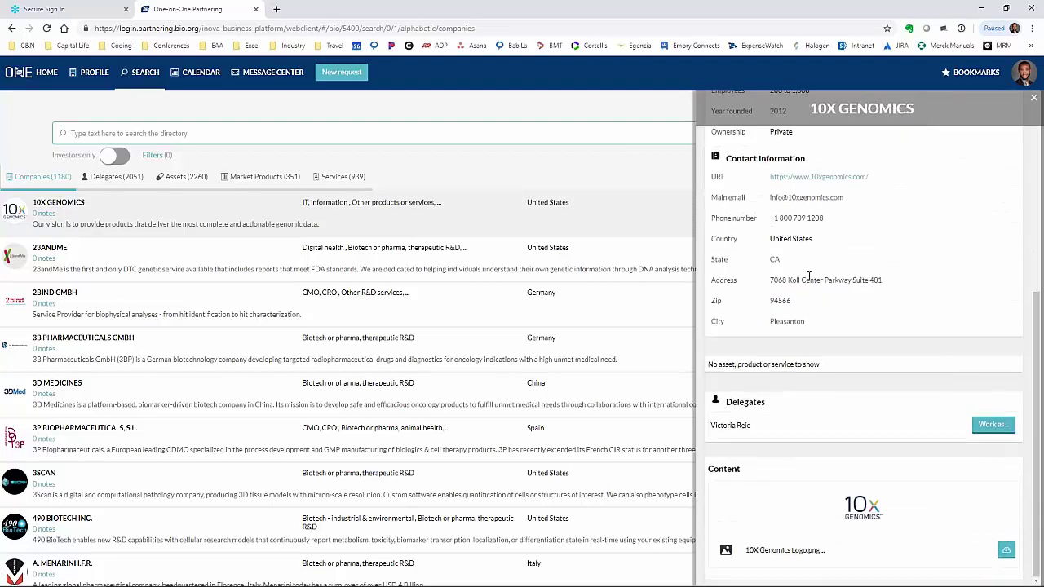
scroll(828, 295, "up", 5)
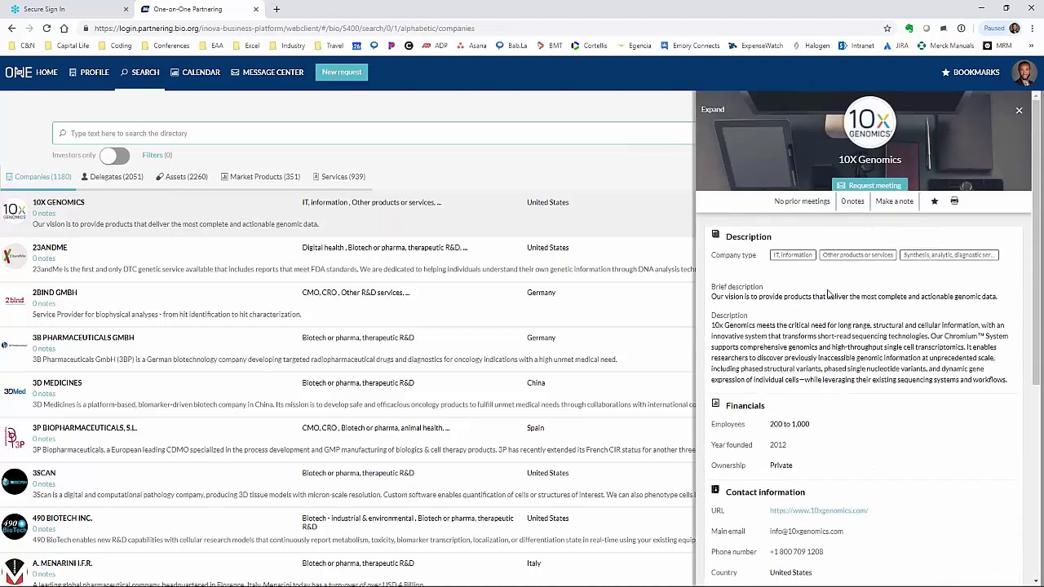
scroll(831, 295, "down", 4)
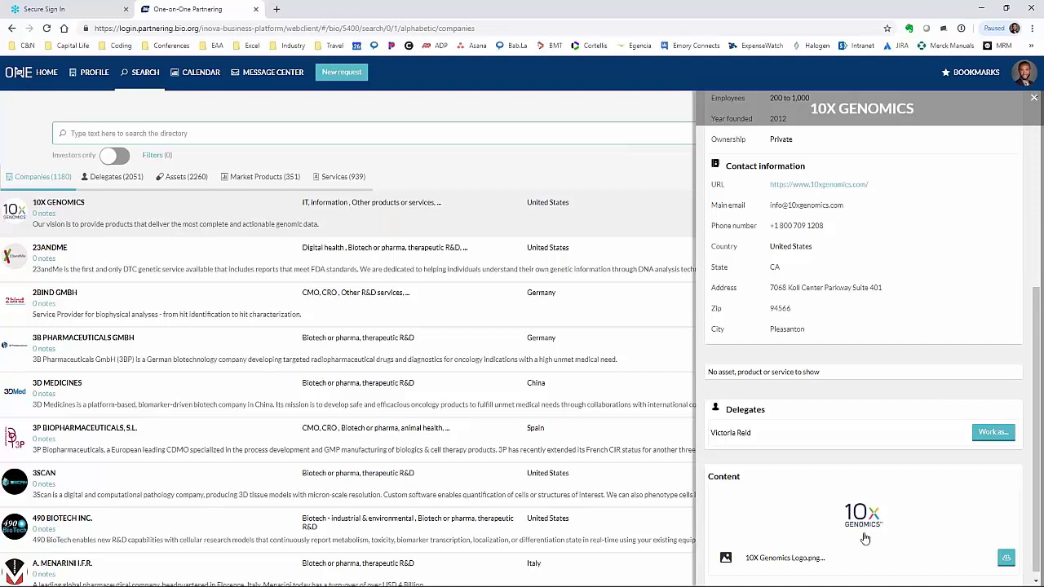
scroll(866, 539, "up", 5)
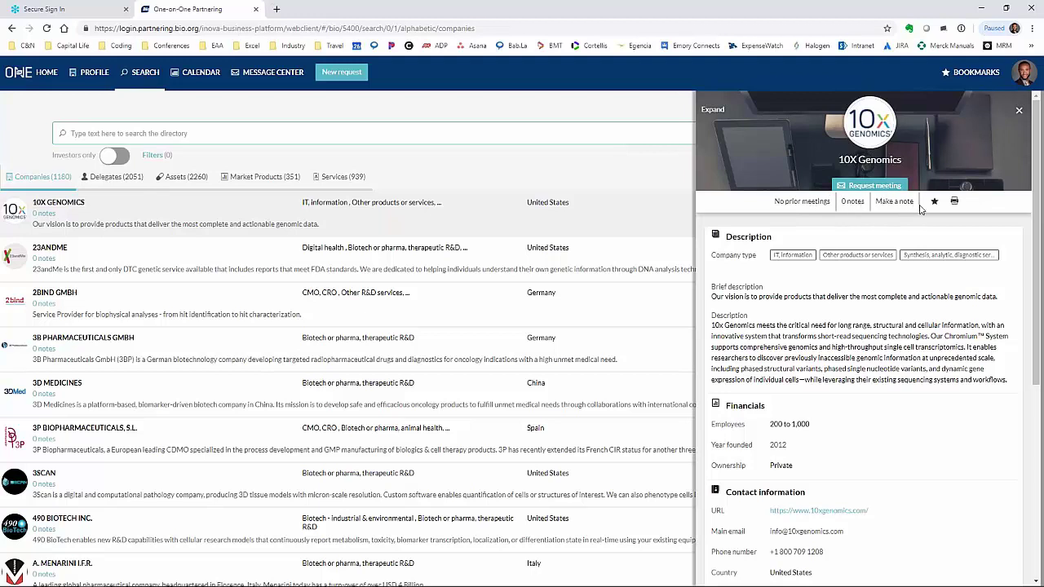
left_click(1019, 109)
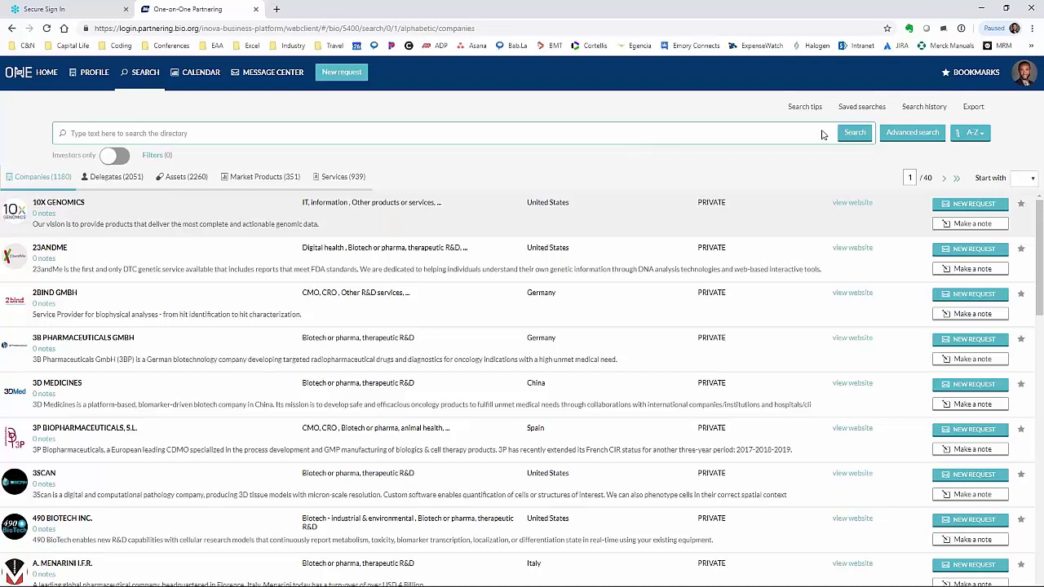
left_click(910, 133)
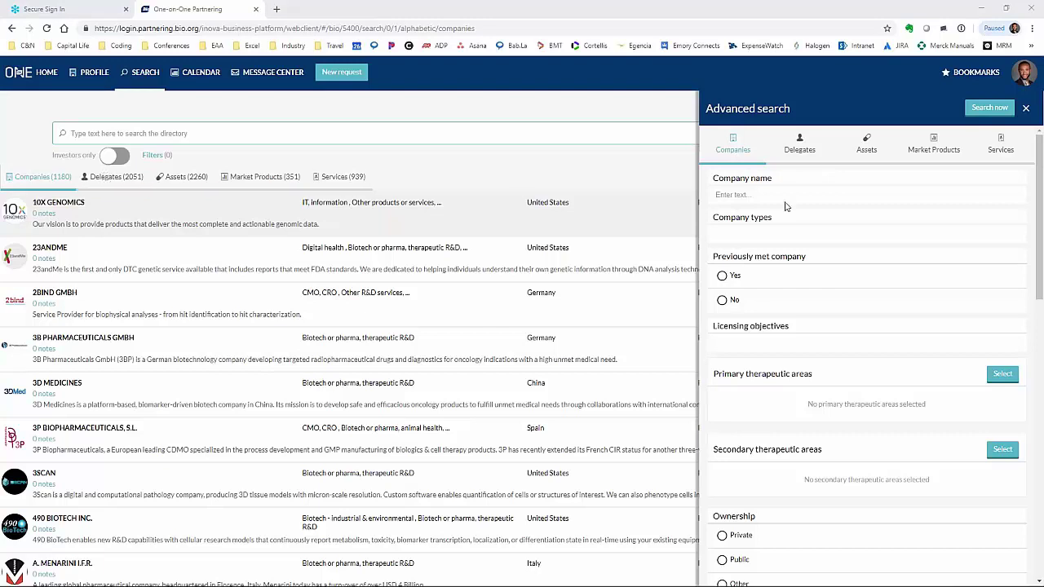
left_click(763, 237)
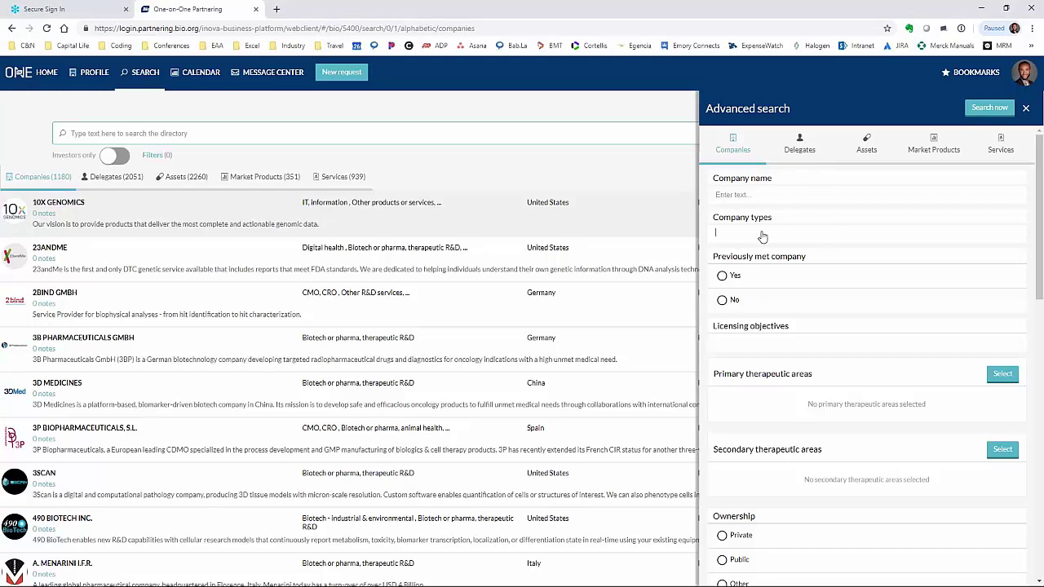
left_click(758, 217)
scroll(751, 236, "down", 3)
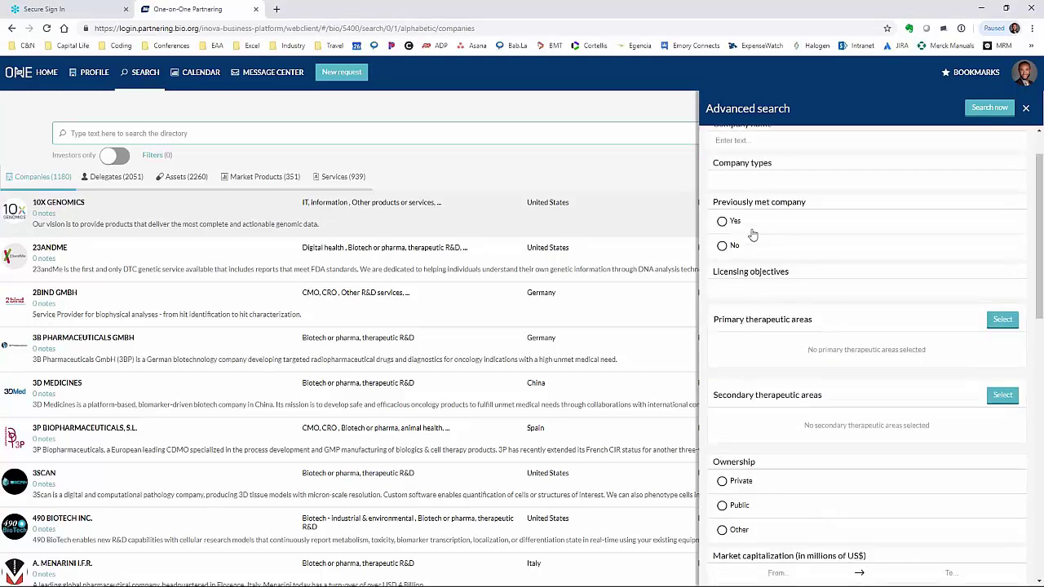
left_click(741, 176)
left_click(742, 163)
scroll(782, 282, "down", 1)
scroll(832, 353, "down", 3)
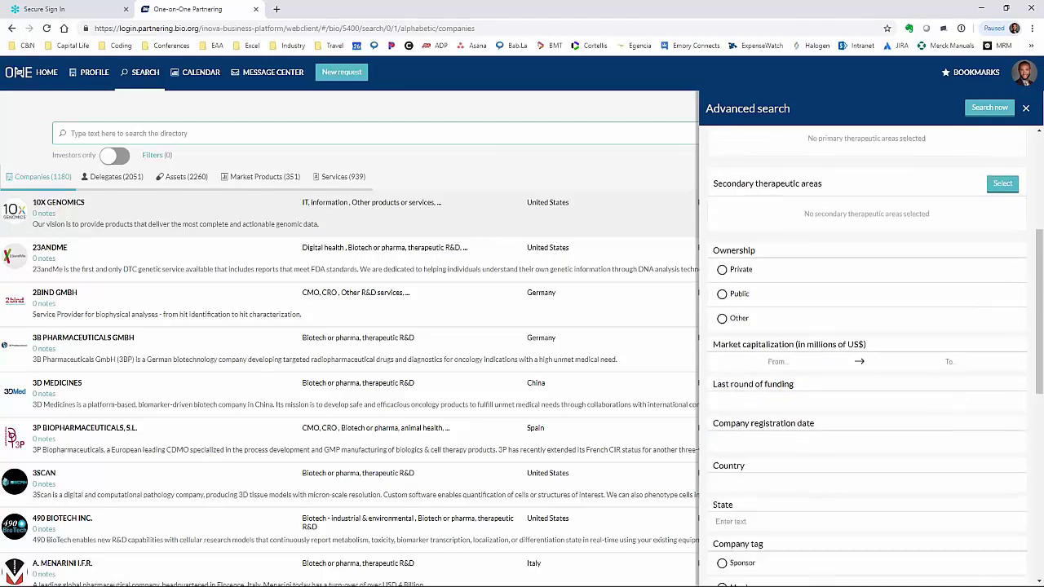
scroll(830, 235, "down", 3)
scroll(829, 238, "down", 1)
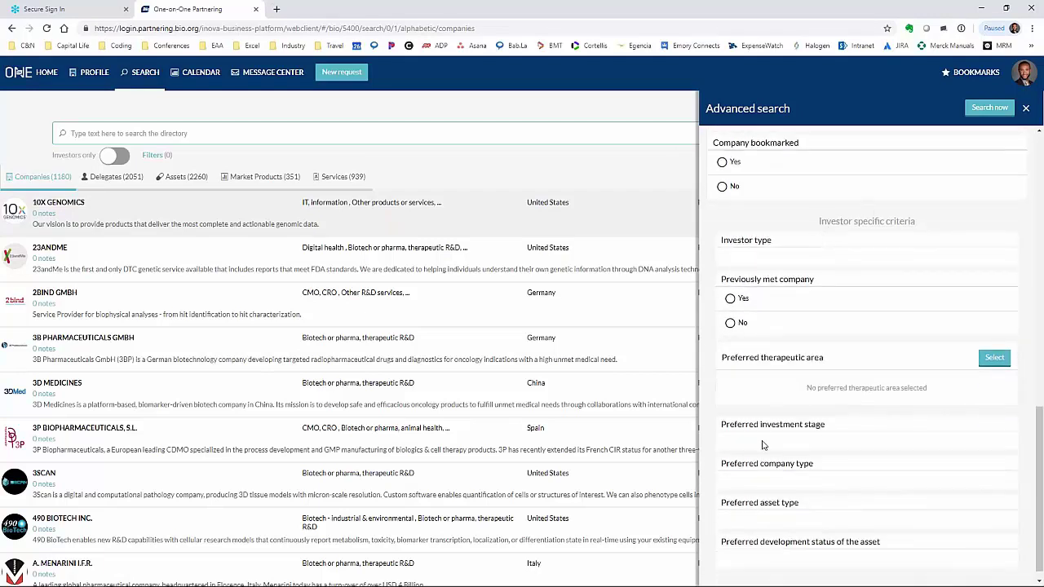
scroll(832, 277, "up", 10)
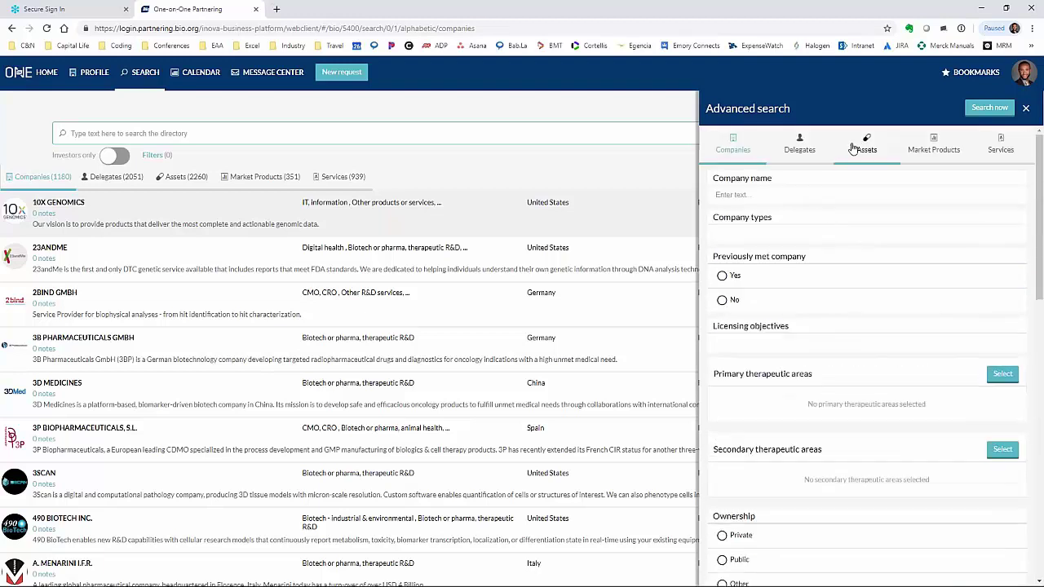
- After browsing the asset types, set the Company types filter to 'Biotech or pharma, animal health'
left_click(862, 149)
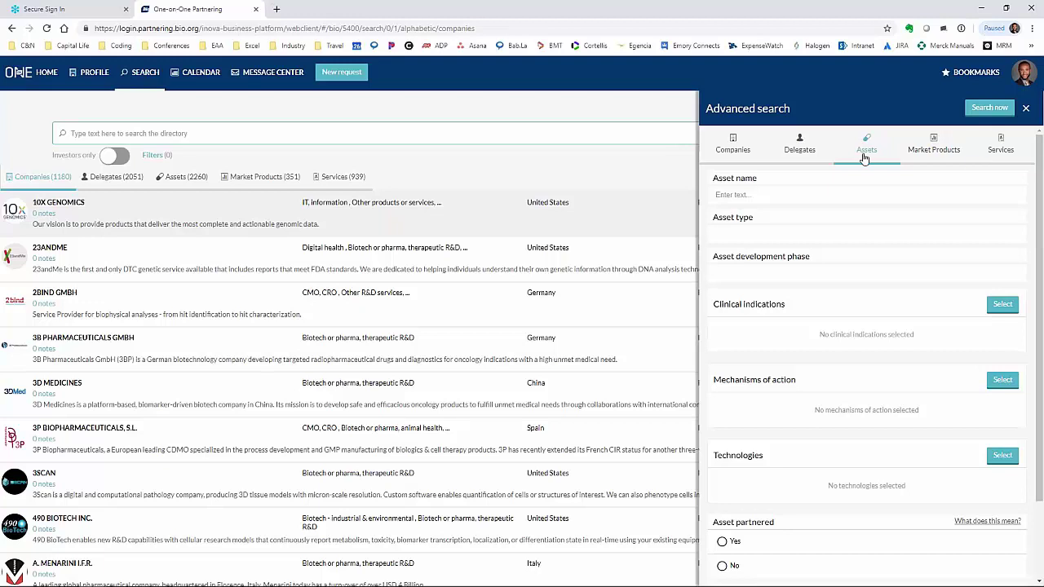
left_click(775, 235)
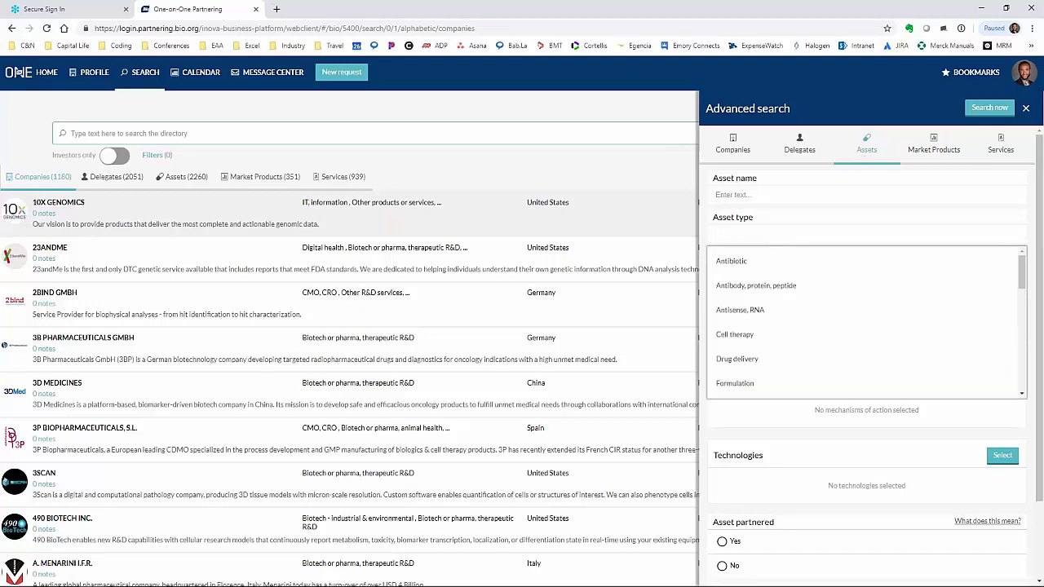
left_click(765, 218)
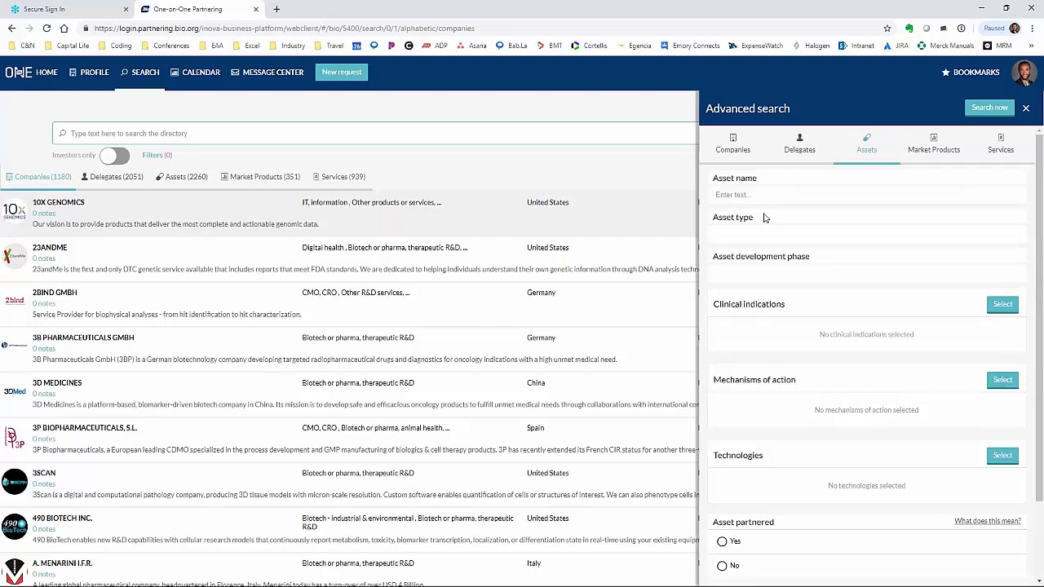
left_click(740, 152)
left_click(832, 237)
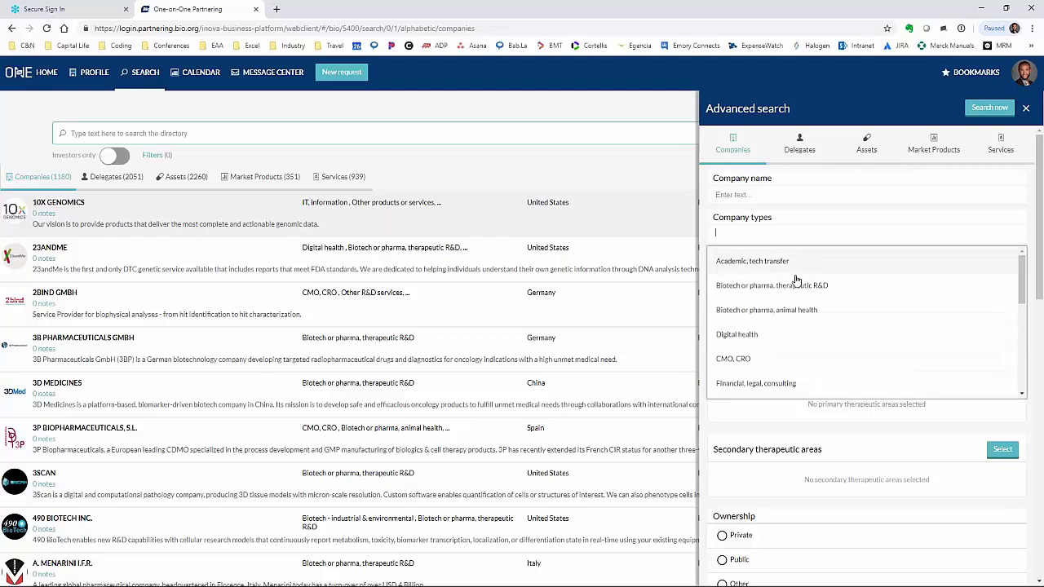
left_click(787, 287)
- Look through the Assets tab's Asset type list again without selecting any type
left_click(861, 155)
left_click(799, 238)
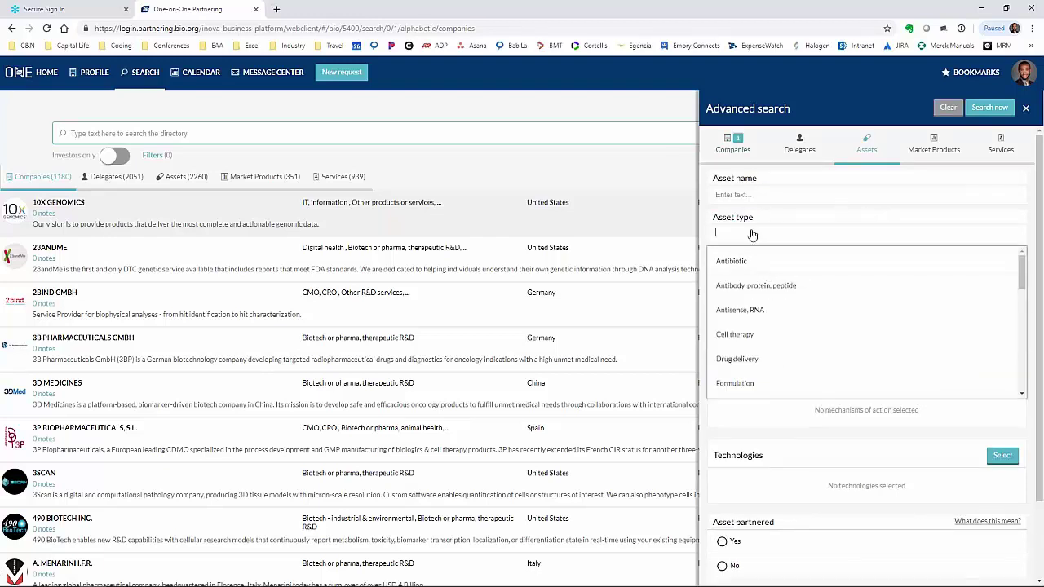
left_click(748, 224)
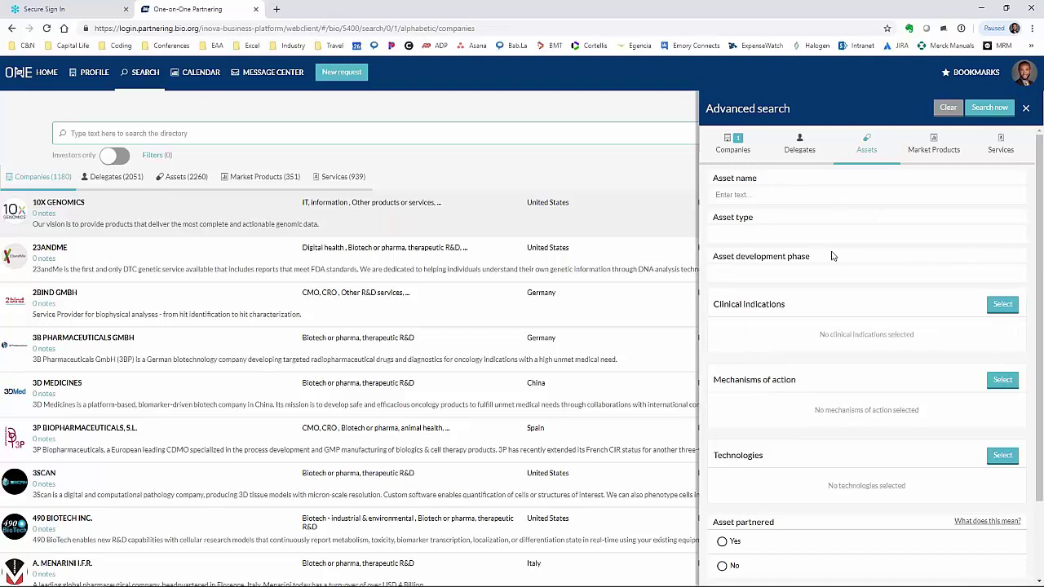
scroll(829, 271, "down", 1)
scroll(938, 204, "up", 1)
- Check the Company registration date ranges without choosing one, then close Advanced search
left_click(732, 151)
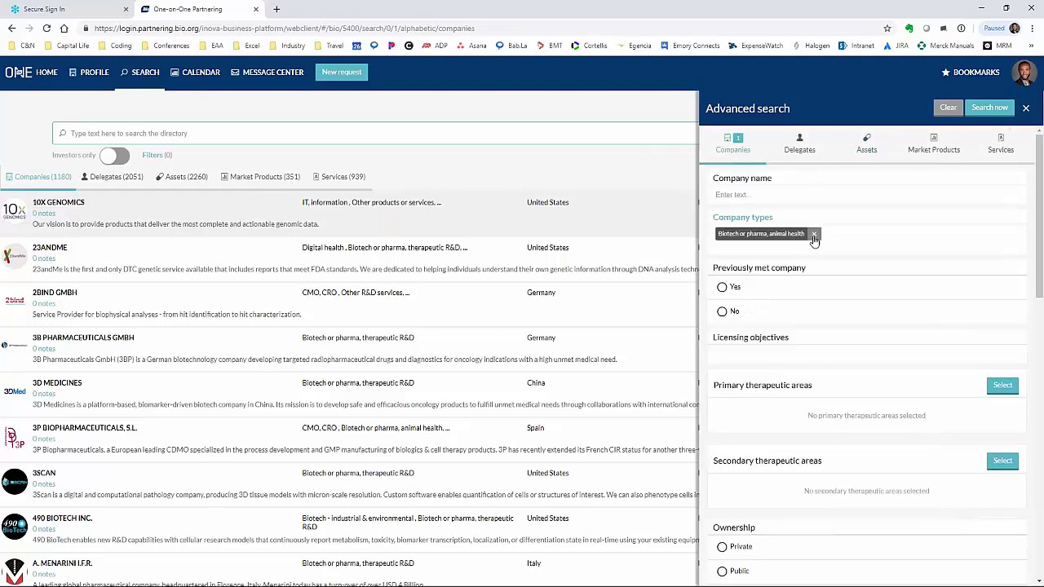
scroll(816, 334, "down", 1)
scroll(818, 342, "down", 3)
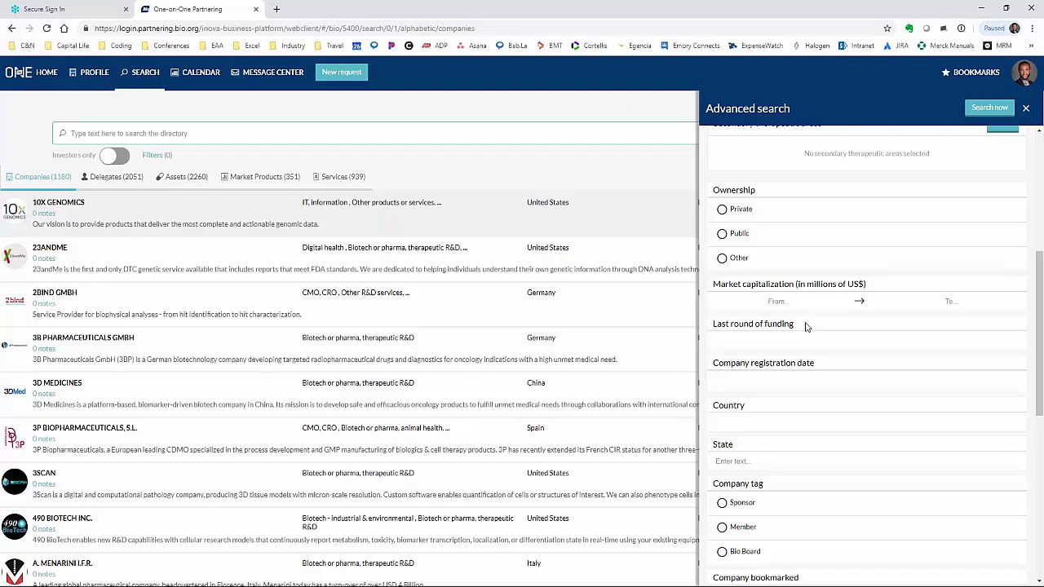
left_click(778, 378)
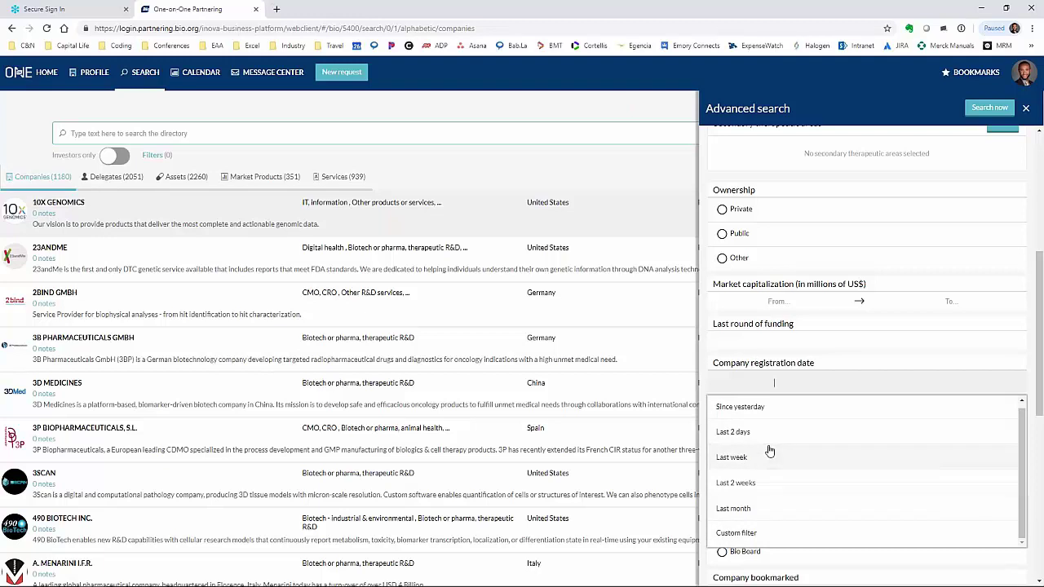
left_click(773, 362)
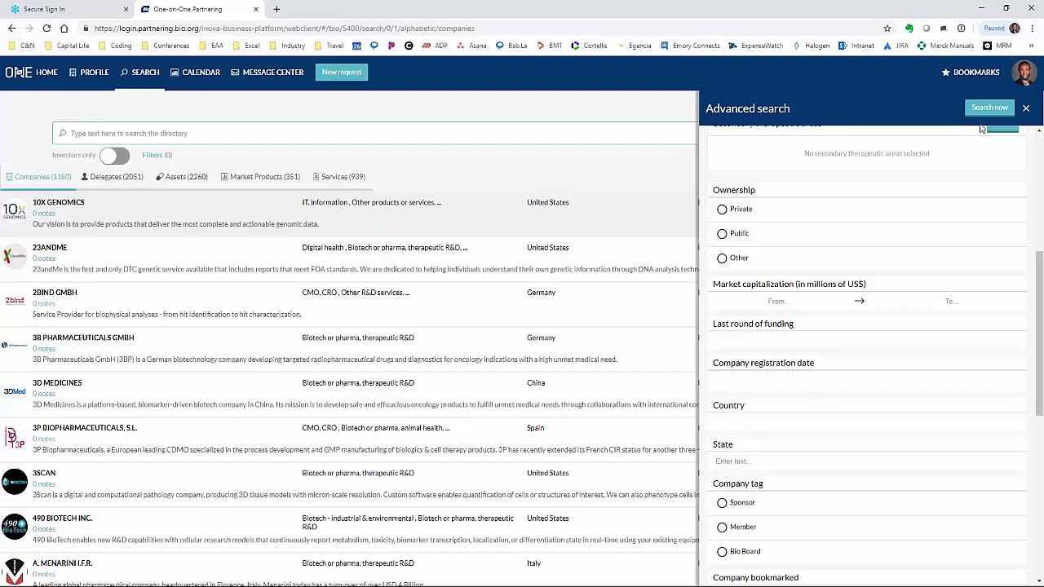
left_click(1026, 108)
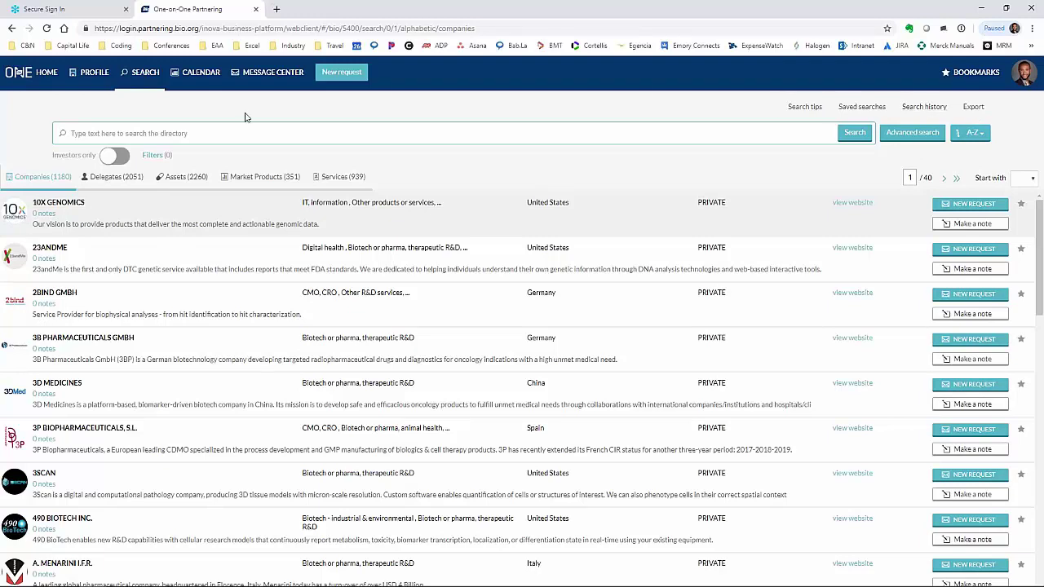
- Open the Calendar, check the people list and Tuesday 04, then settle on Monday 03
left_click(208, 80)
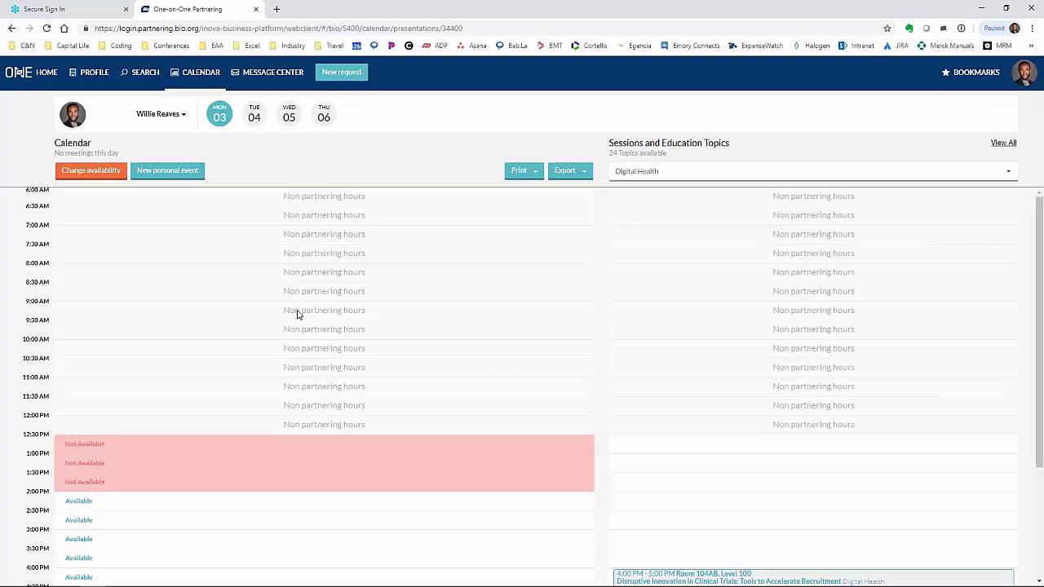
left_click(169, 117)
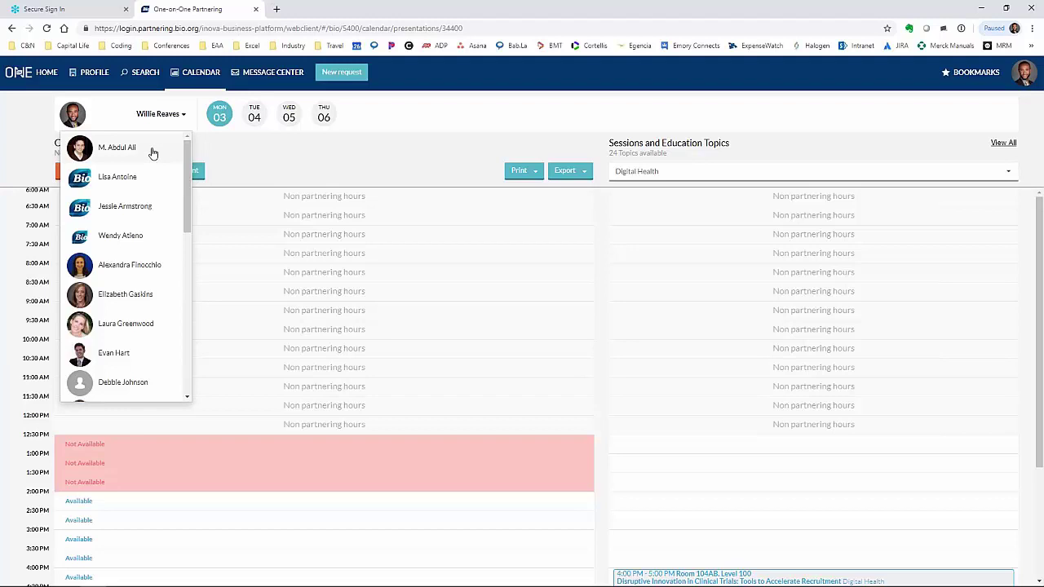
left_click(245, 156)
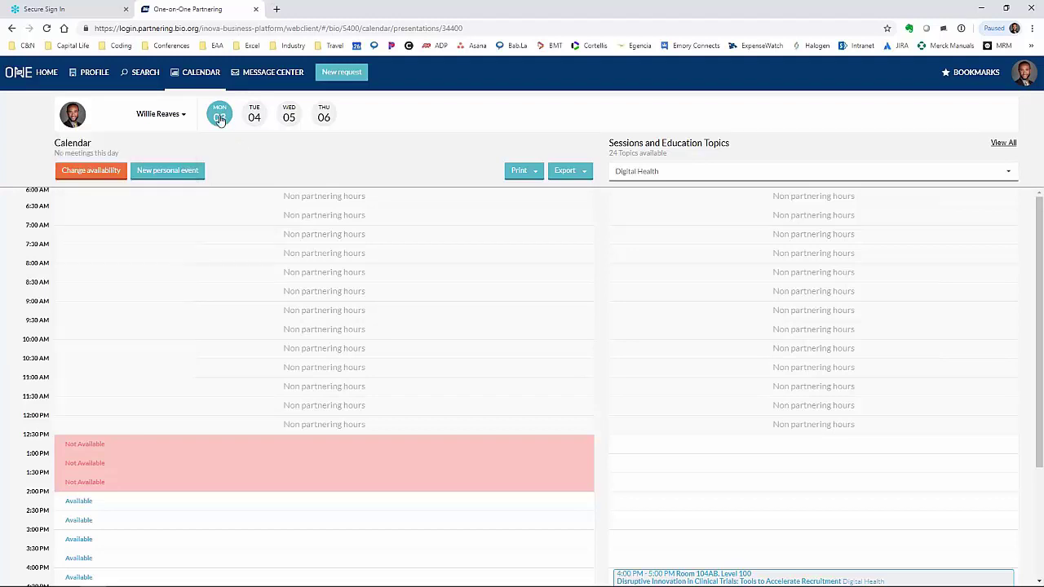
left_click(256, 118)
left_click(221, 118)
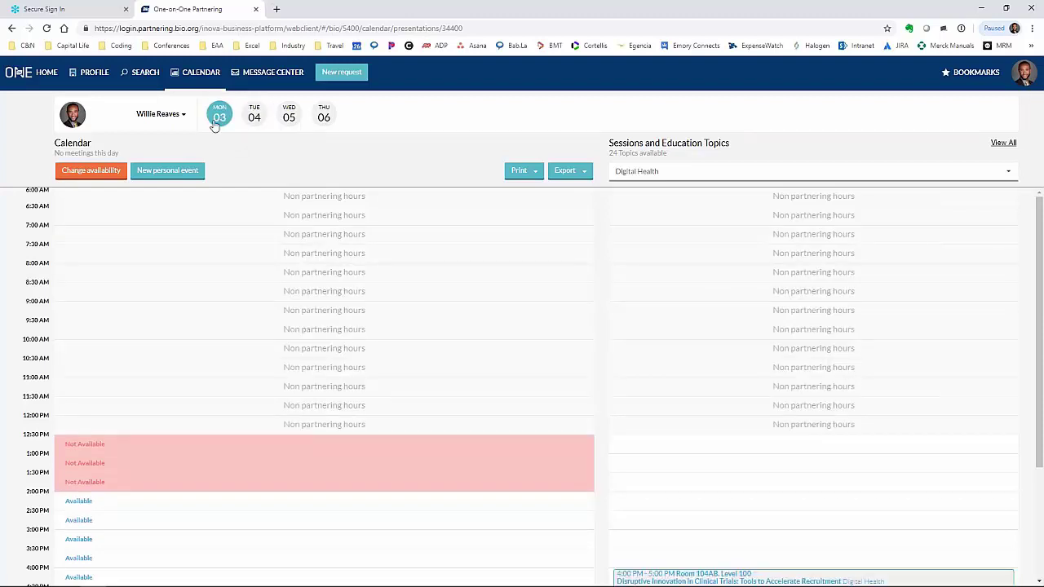
- Mark all Monday 03 partnering slots, 12:30 PM to 7:00 PM, available and save
left_click(106, 173)
left_click(553, 170)
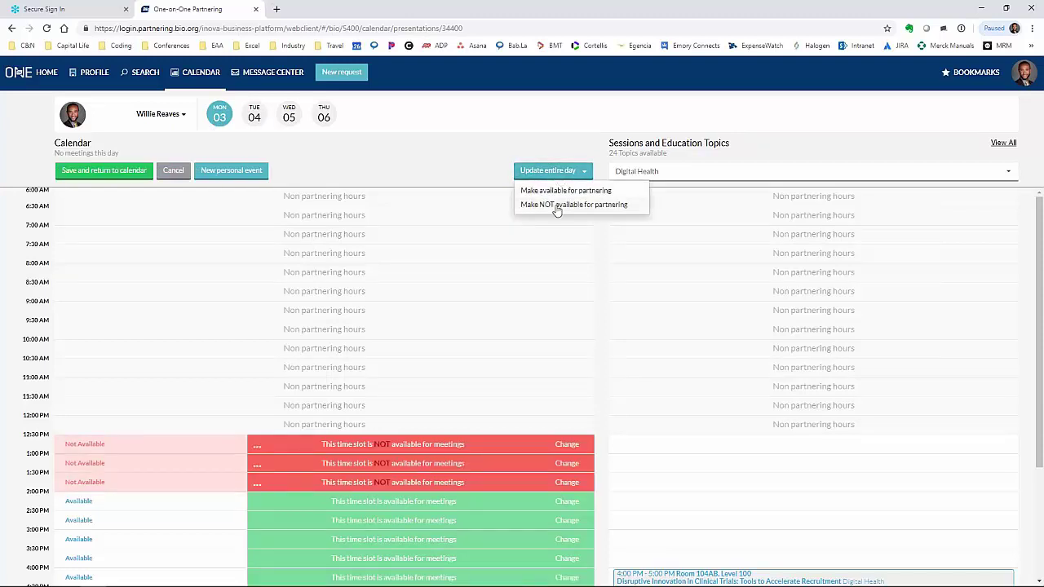
left_click(557, 212)
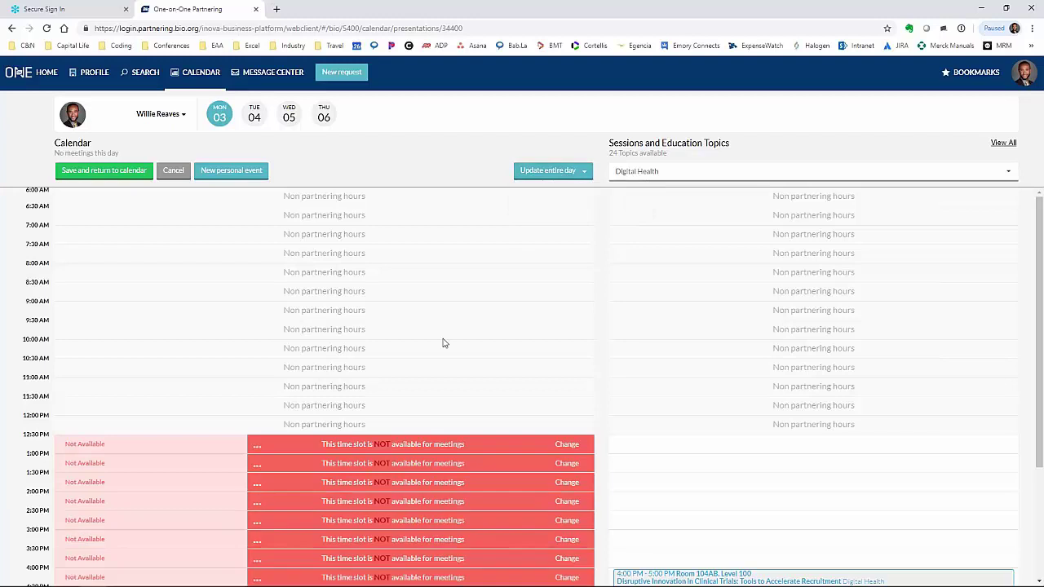
scroll(327, 244, "down", 2)
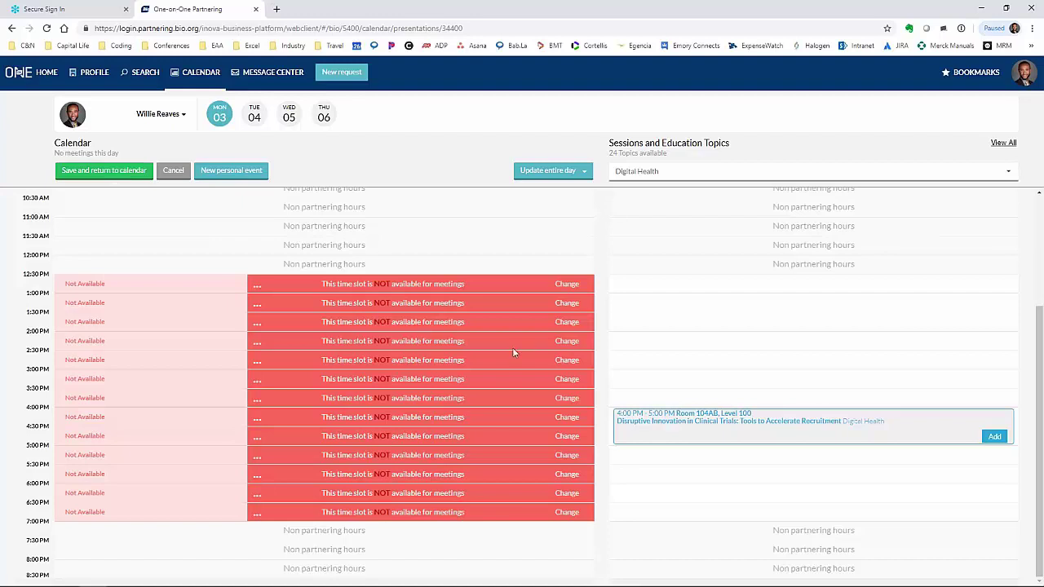
left_click(567, 284)
left_click(563, 304)
left_click(548, 173)
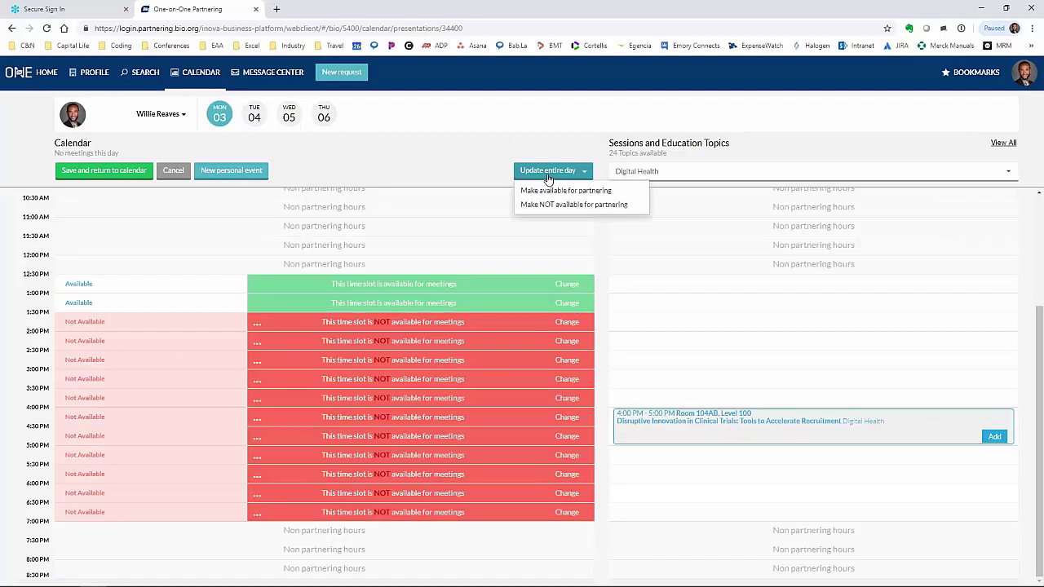
left_click(552, 190)
left_click(103, 170)
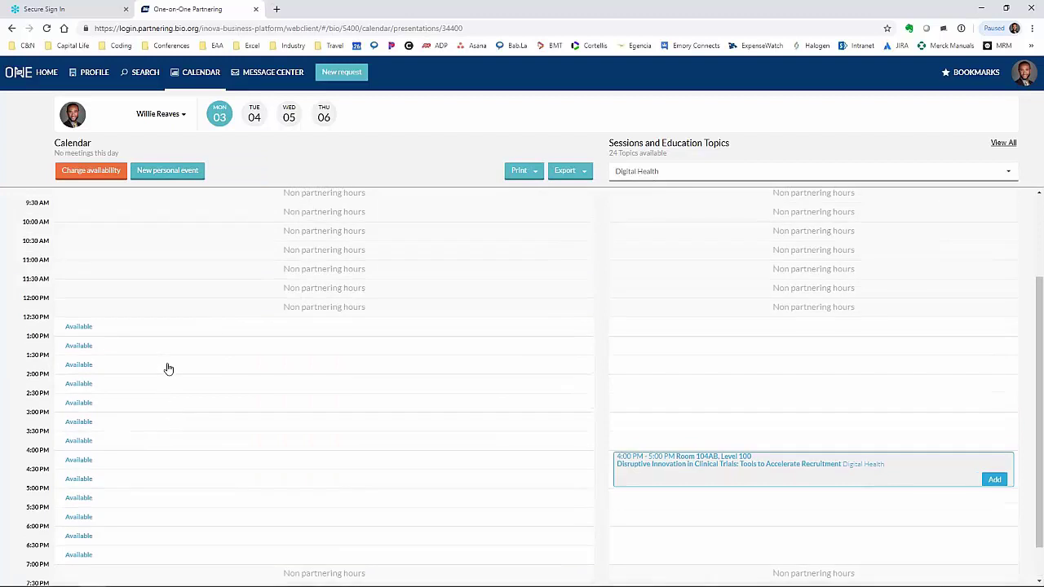
- Filter sessions to the Genome Editing topic and switch the calendar to Tuesday 04
scroll(168, 367, "up", 2)
scroll(167, 363, "down", 1)
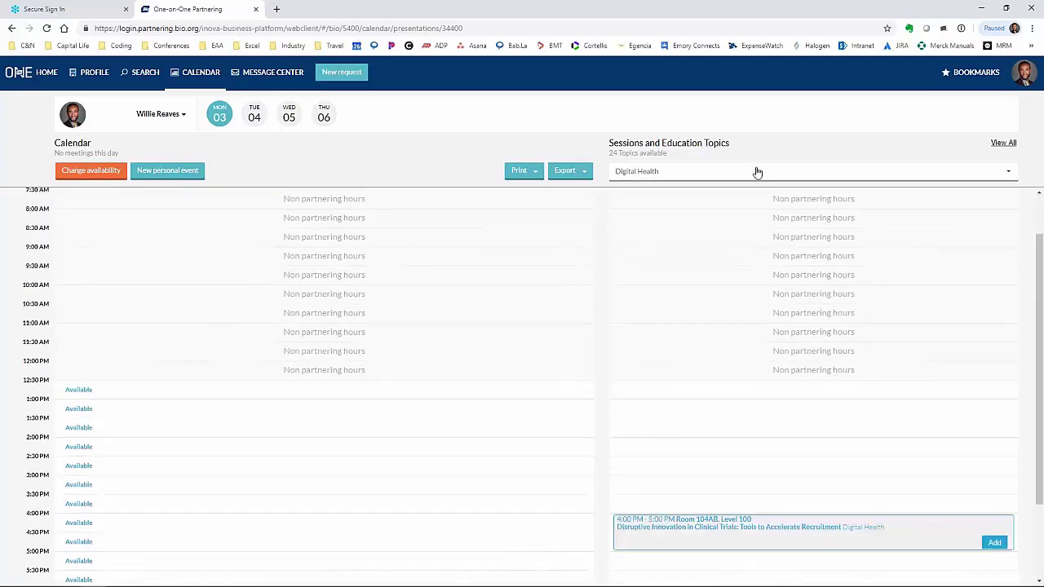
left_click(646, 173)
scroll(657, 340, "down", 1)
scroll(671, 349, "down", 1)
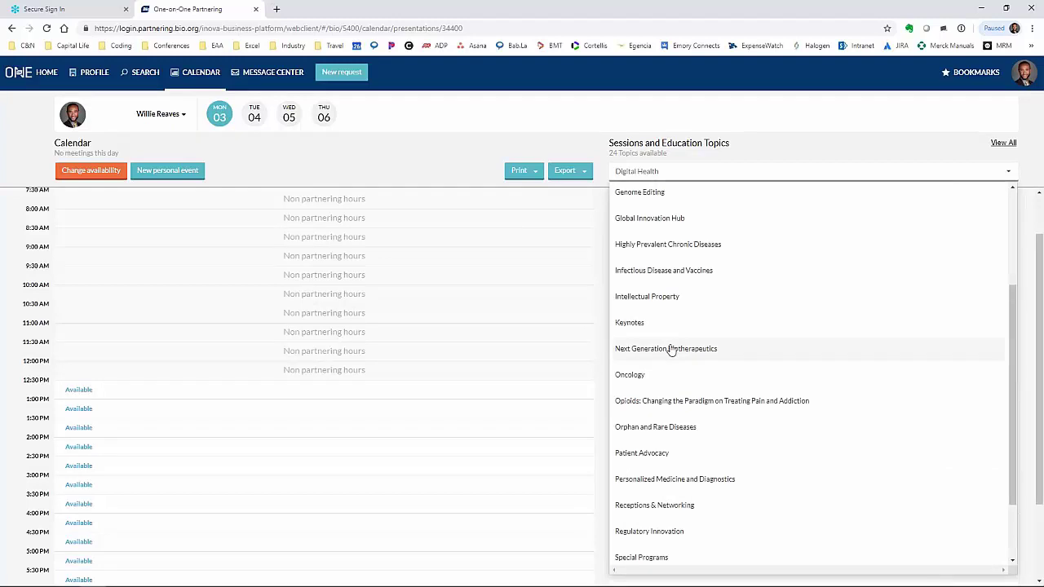
scroll(671, 351, "down", 1)
scroll(671, 349, "up", 4)
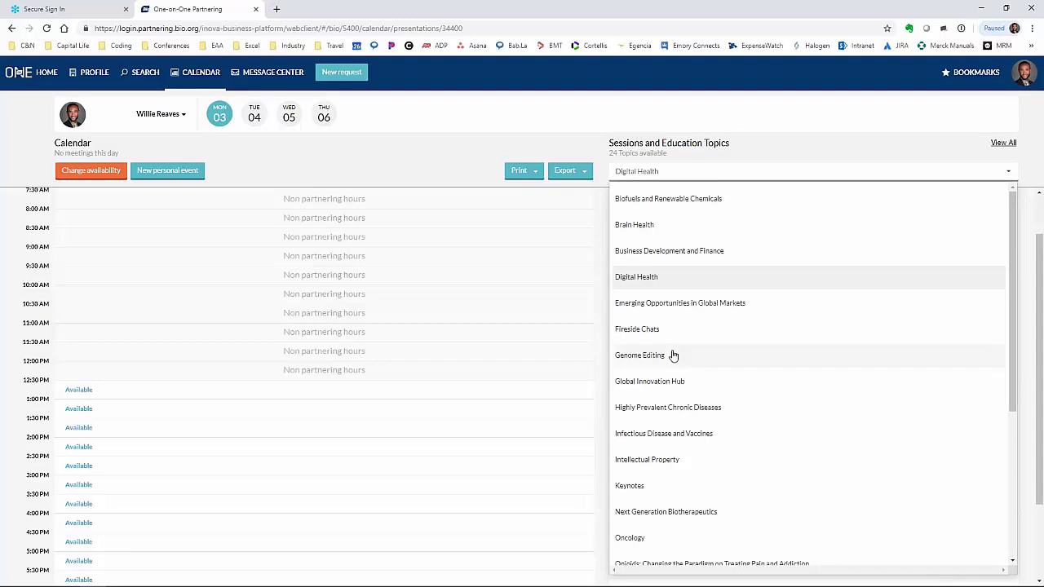
left_click(675, 354)
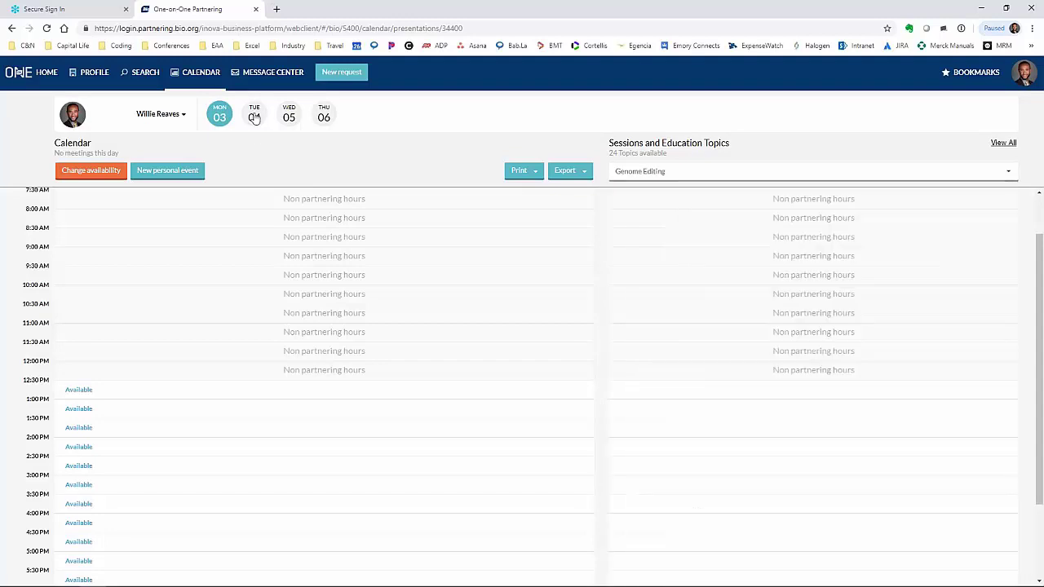
left_click(255, 117)
left_click(670, 171)
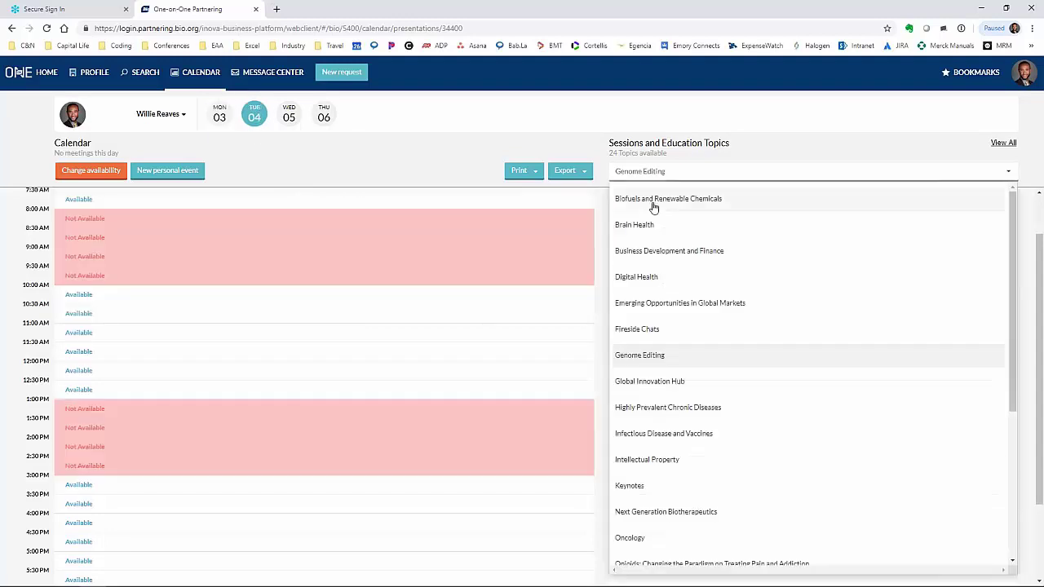
- Add the 11:00 AM M&A Valuation session from Business Development and Finance, keeping overlapping slots Not Available
left_click(663, 251)
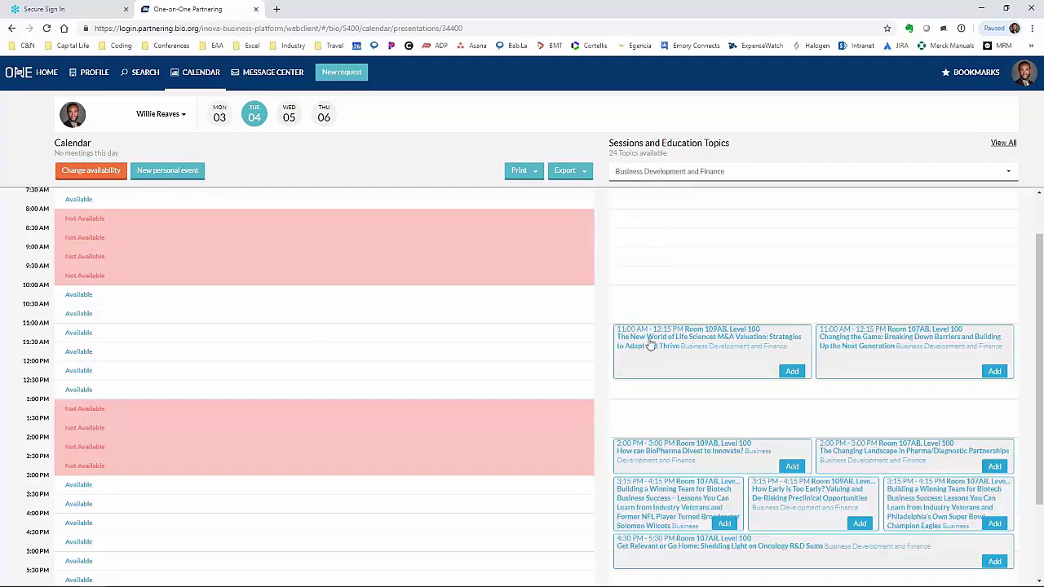
left_click(792, 373)
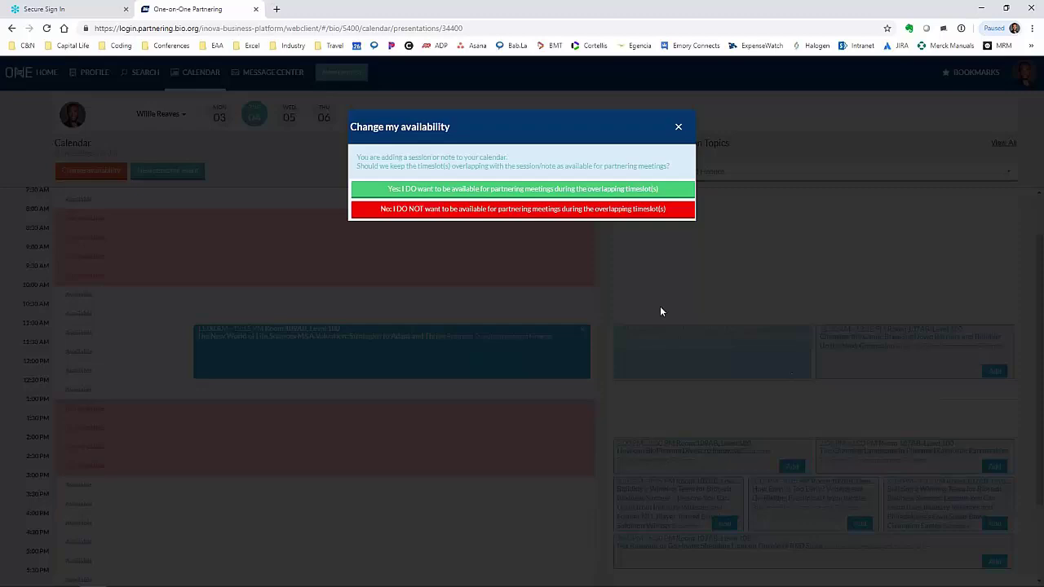
left_click(475, 210)
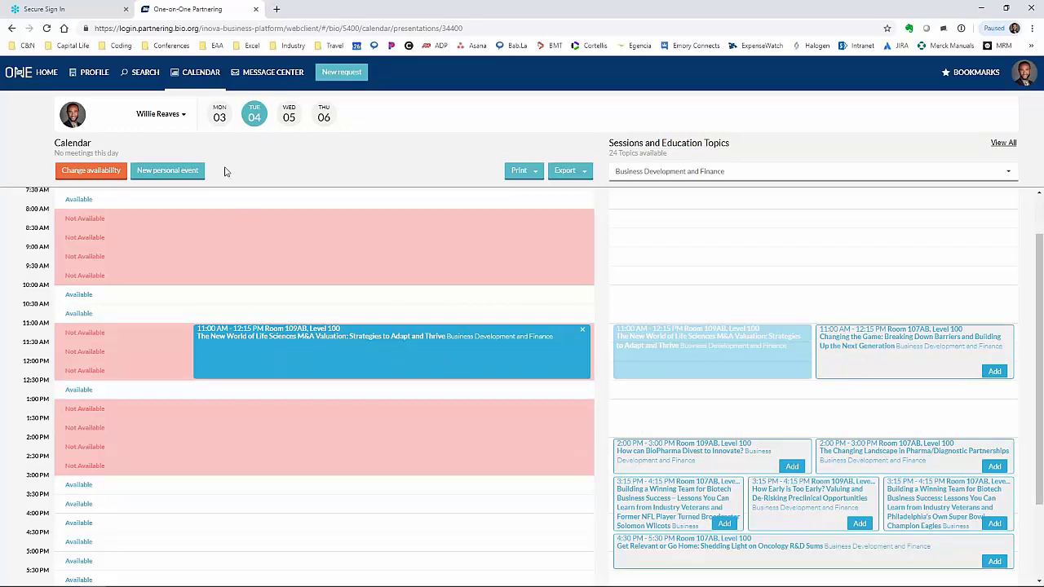
left_click(179, 175)
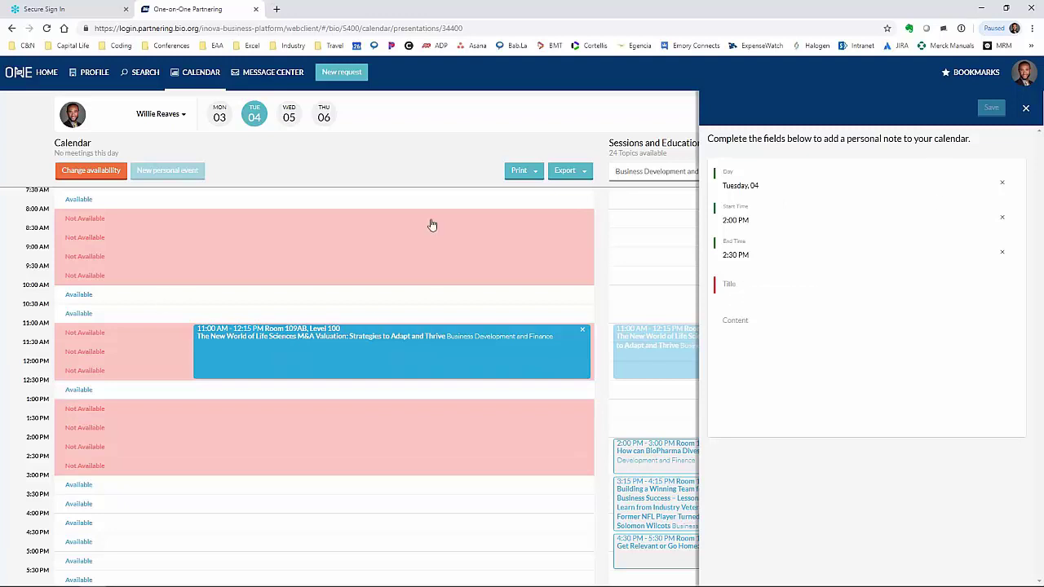
left_click(1026, 110)
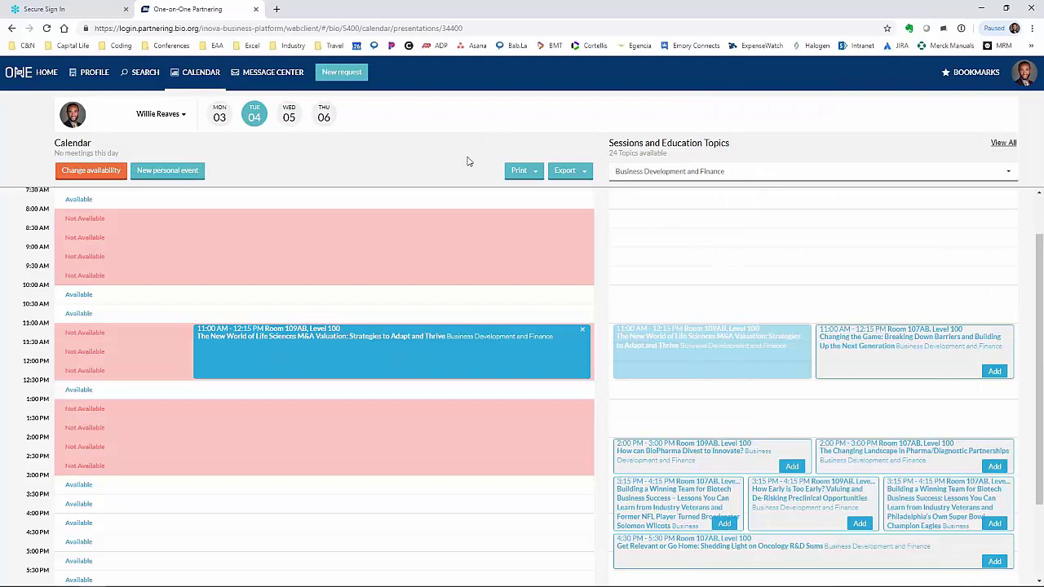
left_click(533, 173)
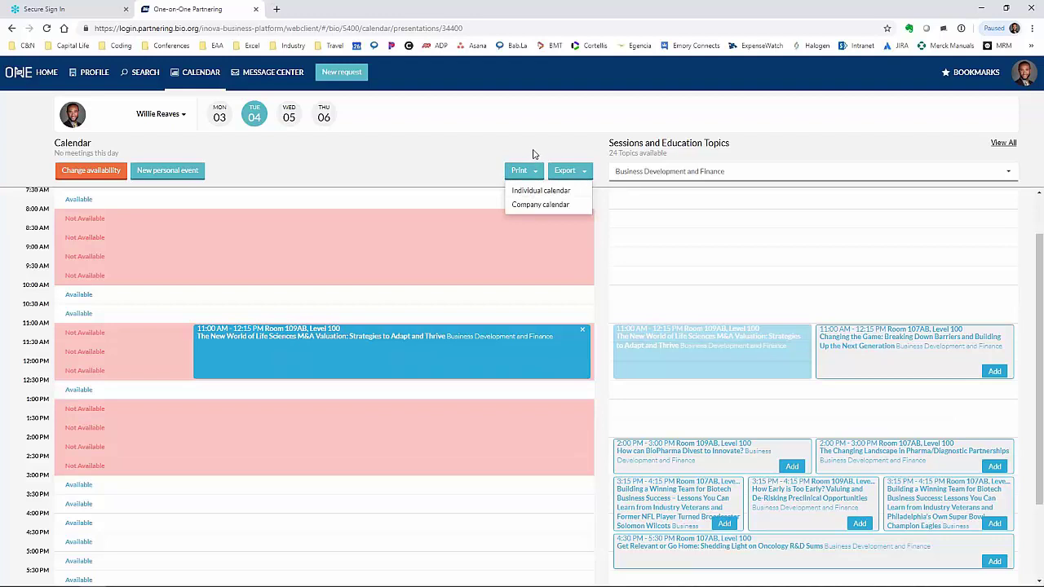
left_click(563, 171)
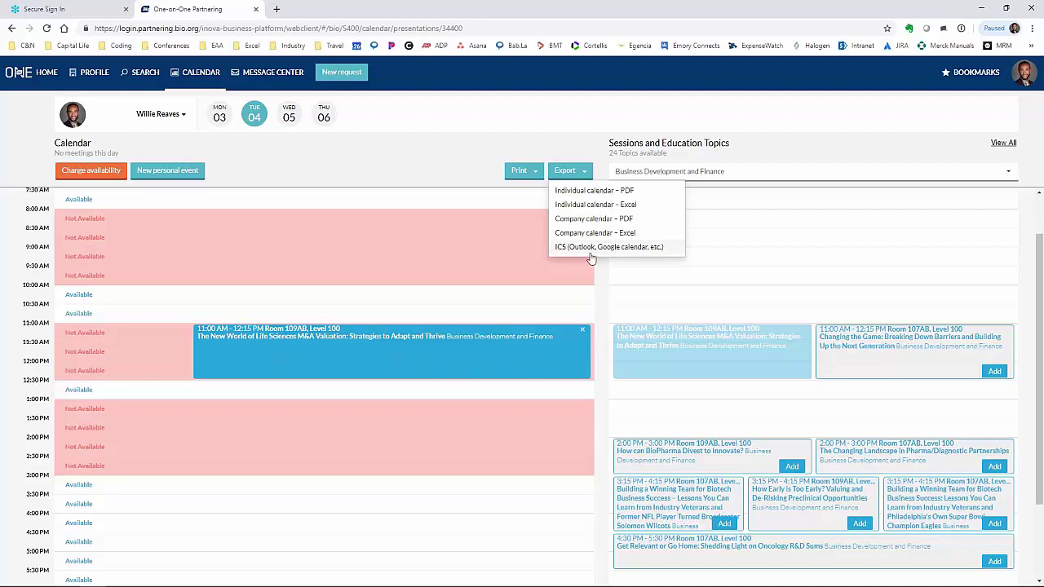
left_click(414, 165)
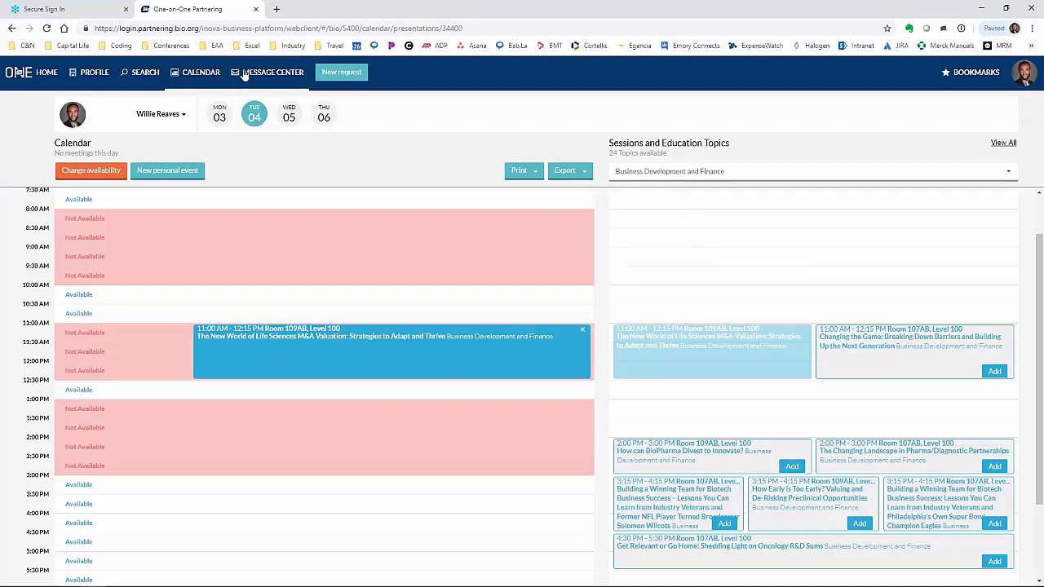
- Log in again on a new tab with the account e-mail and password
left_click(1031, 12)
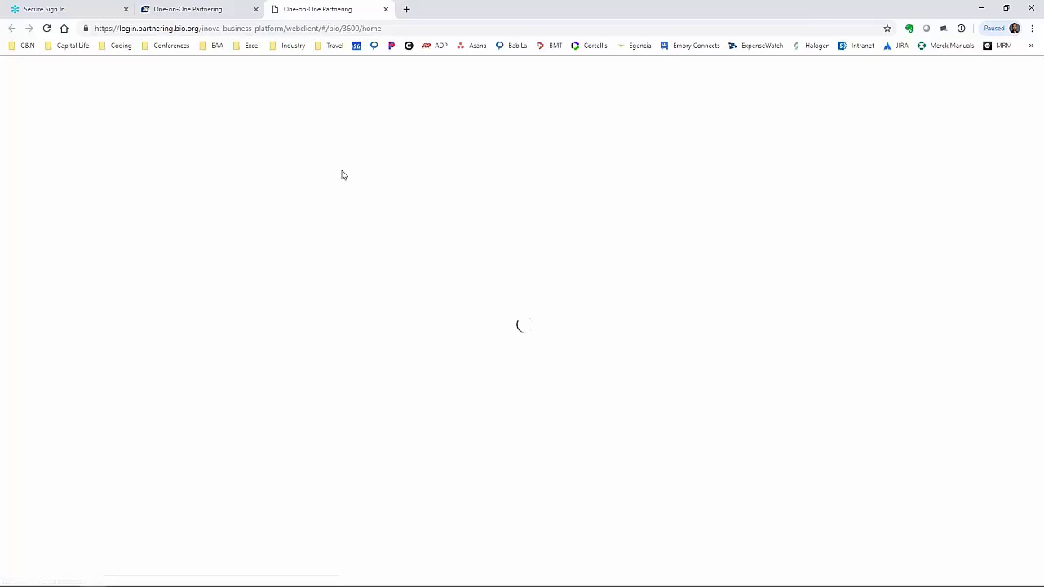
left_click(481, 265)
key("Tab")
type("*****")
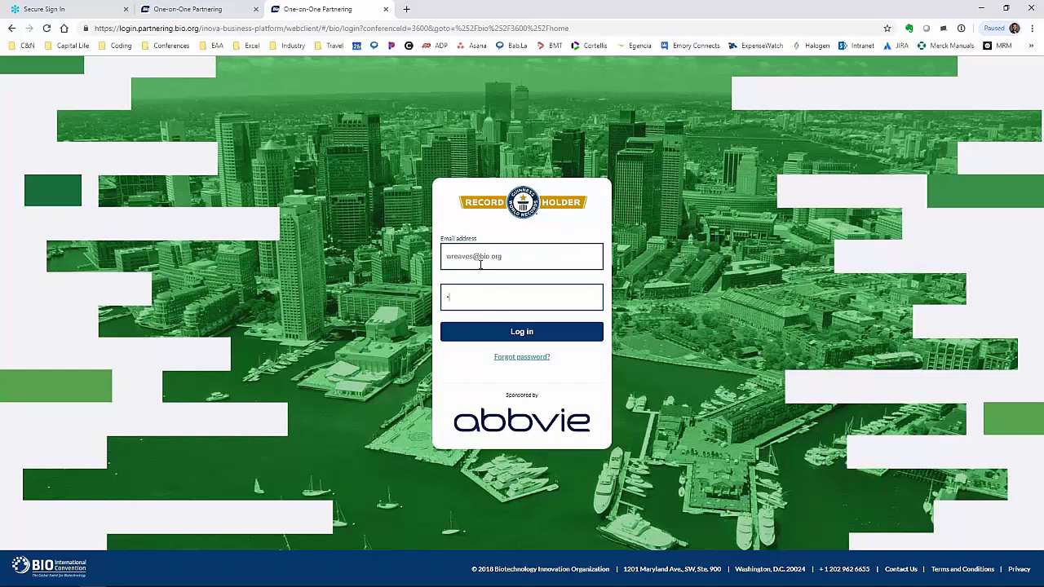
key("Return")
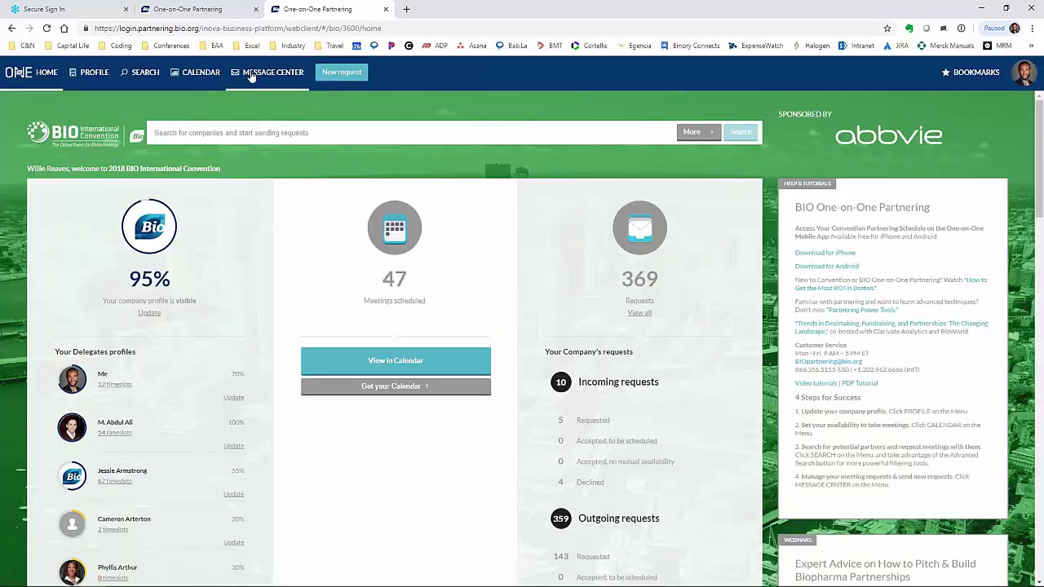
- Open the Message Center and view the Venatorx Pharmaceuticals request scheduled Jun 6, 3:30–4:00 PM
left_click(252, 74)
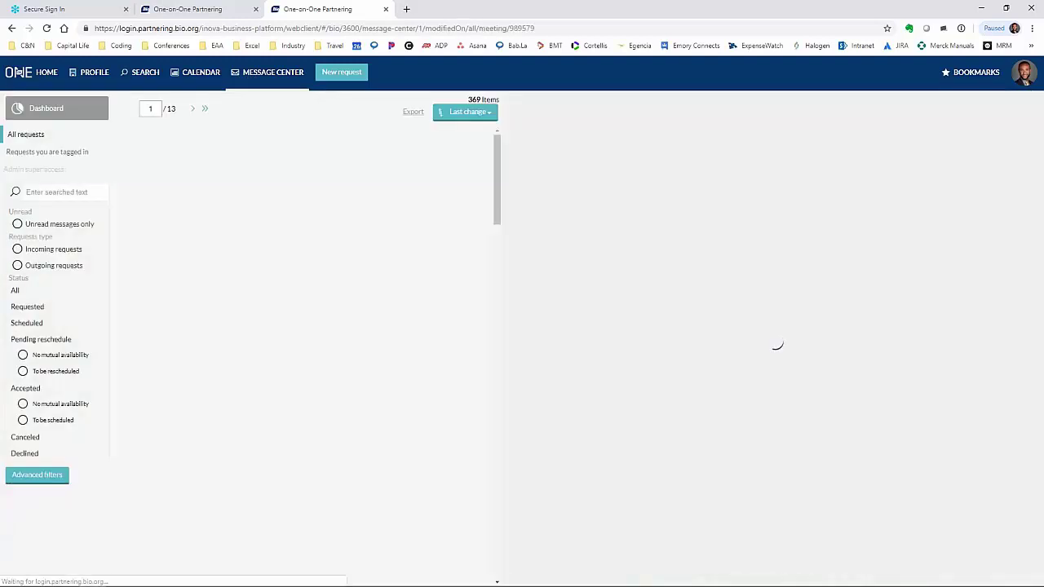
scroll(319, 326, "down", 10)
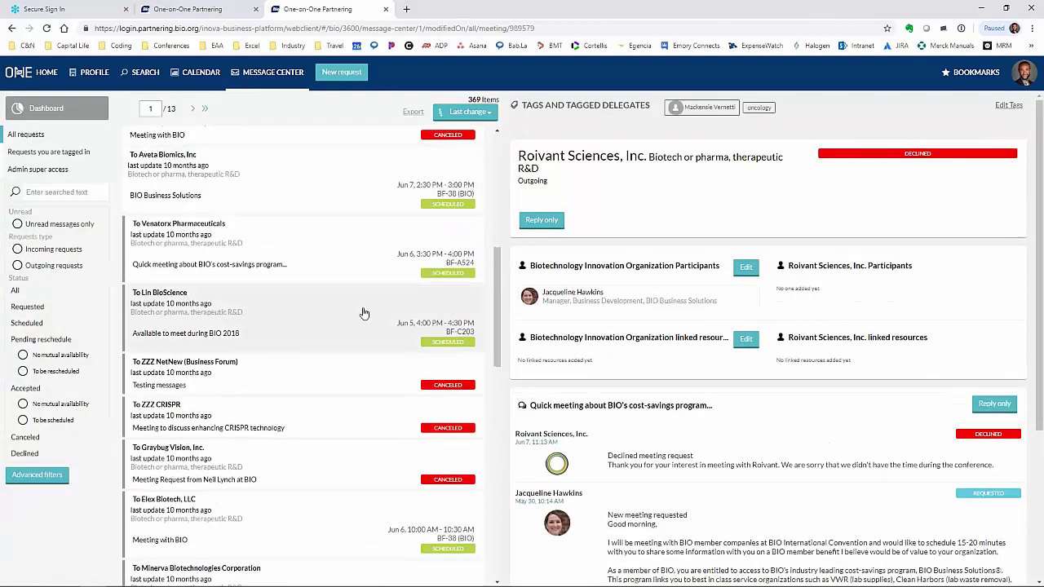
scroll(371, 217, "down", 1)
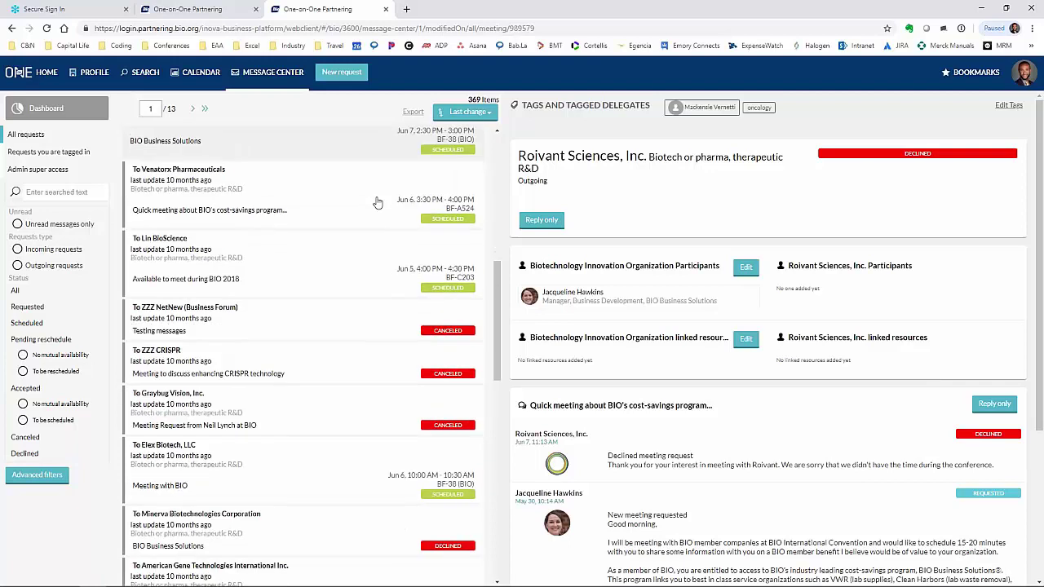
left_click(419, 207)
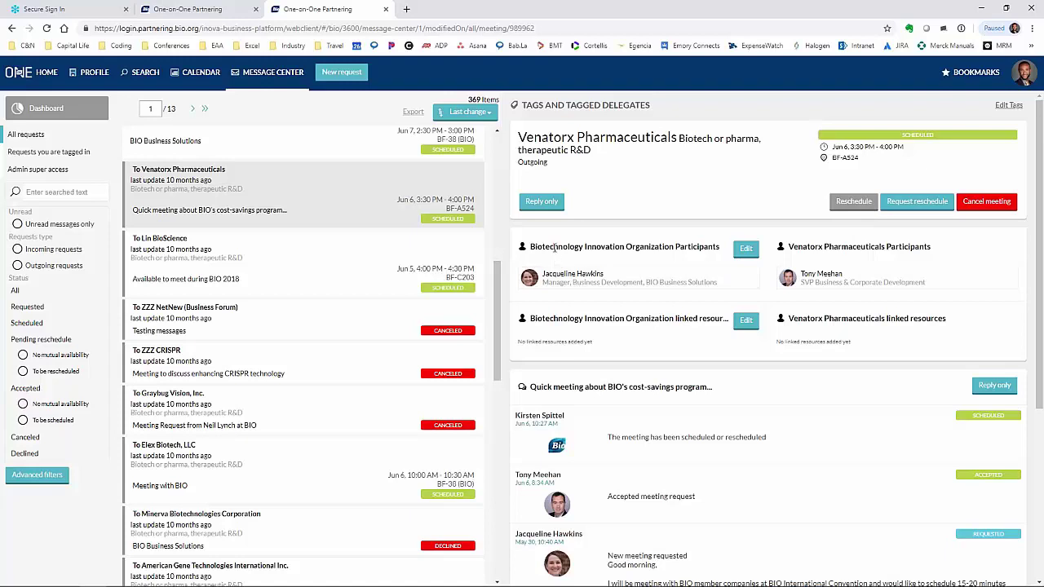
left_click(746, 248)
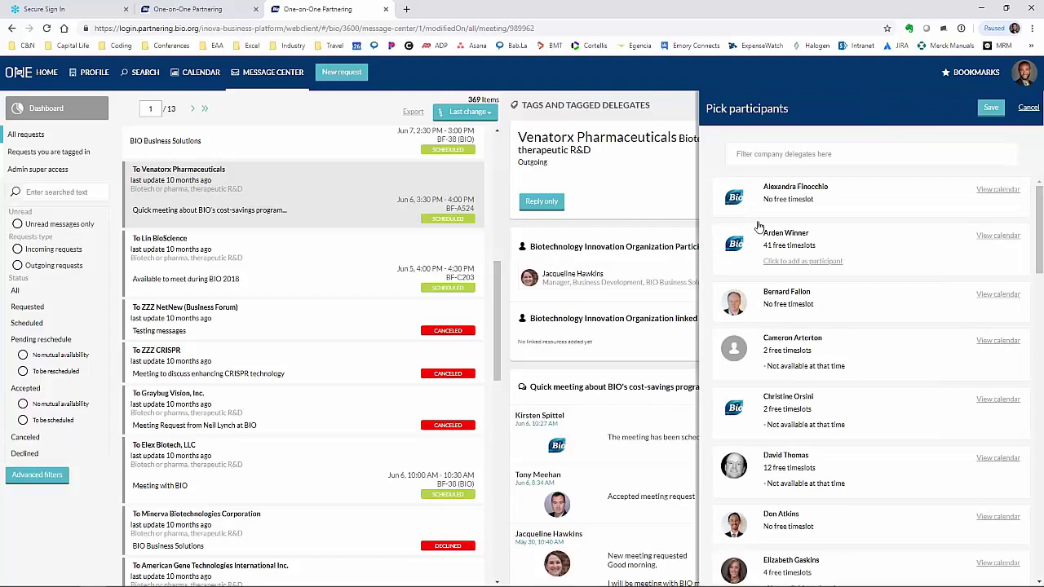
left_click(802, 261)
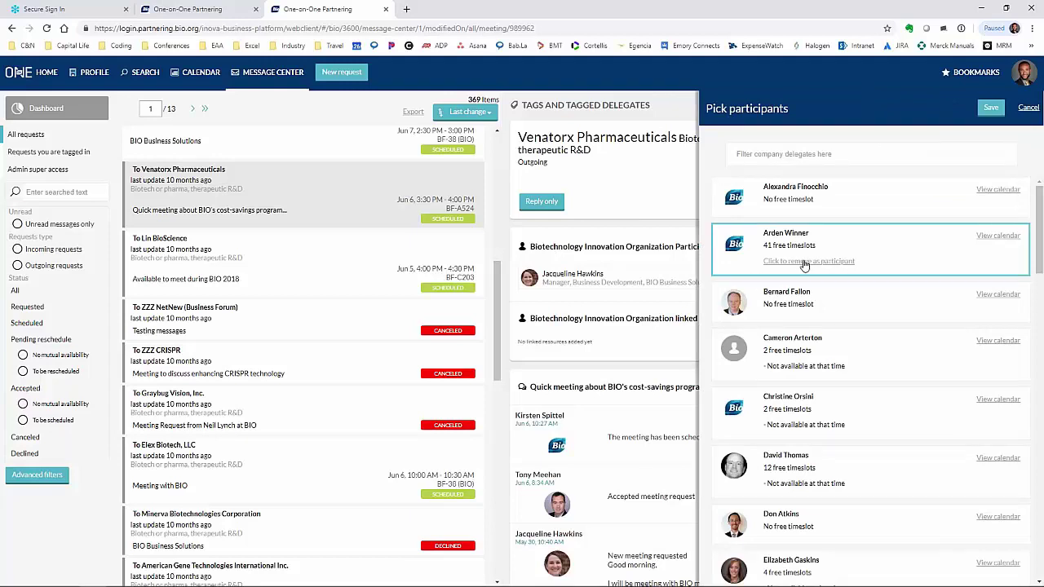
left_click(805, 262)
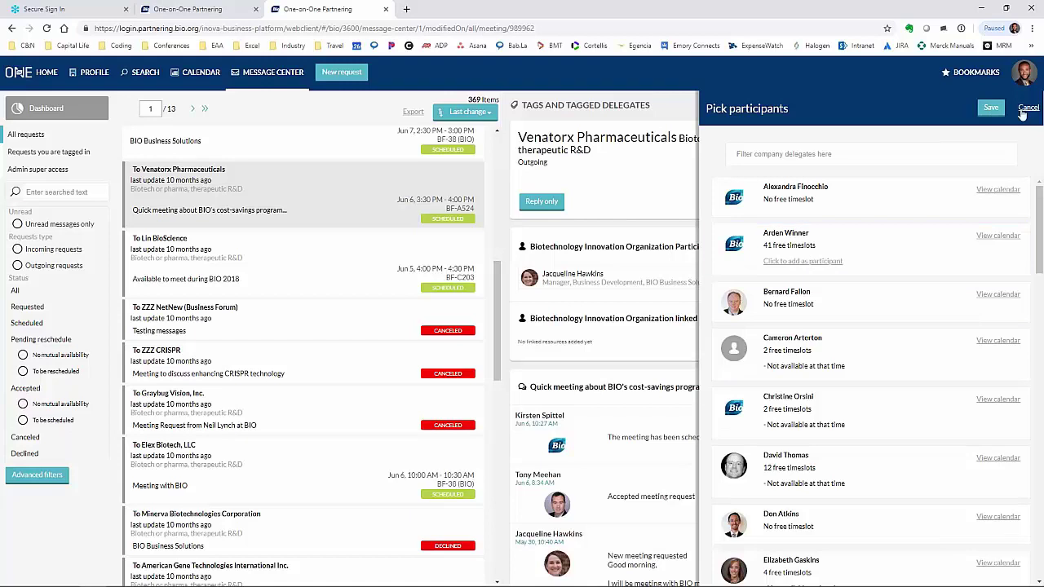
left_click(1027, 109)
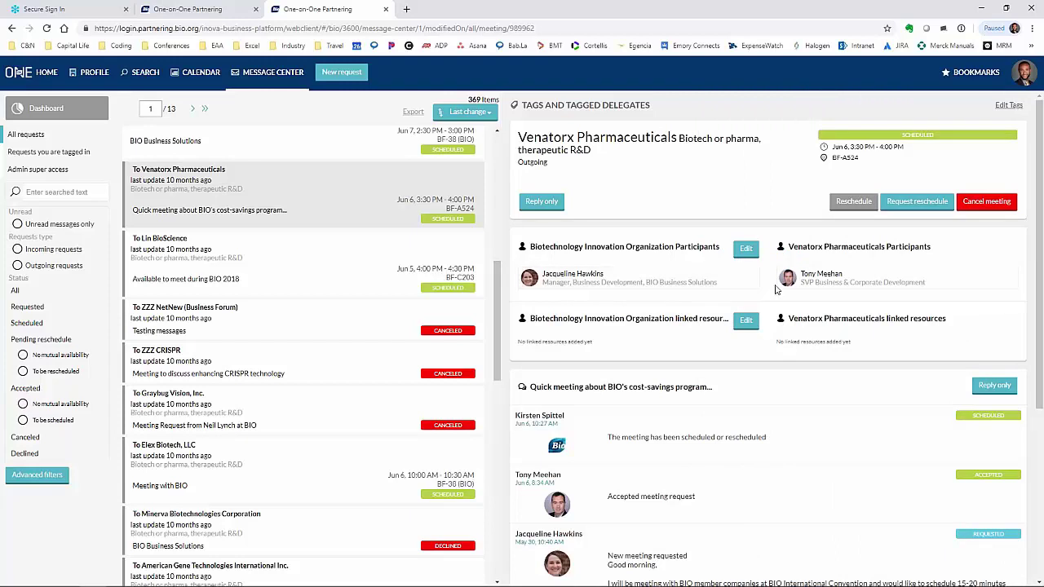
scroll(820, 406, "down", 1)
scroll(820, 407, "down", 3)
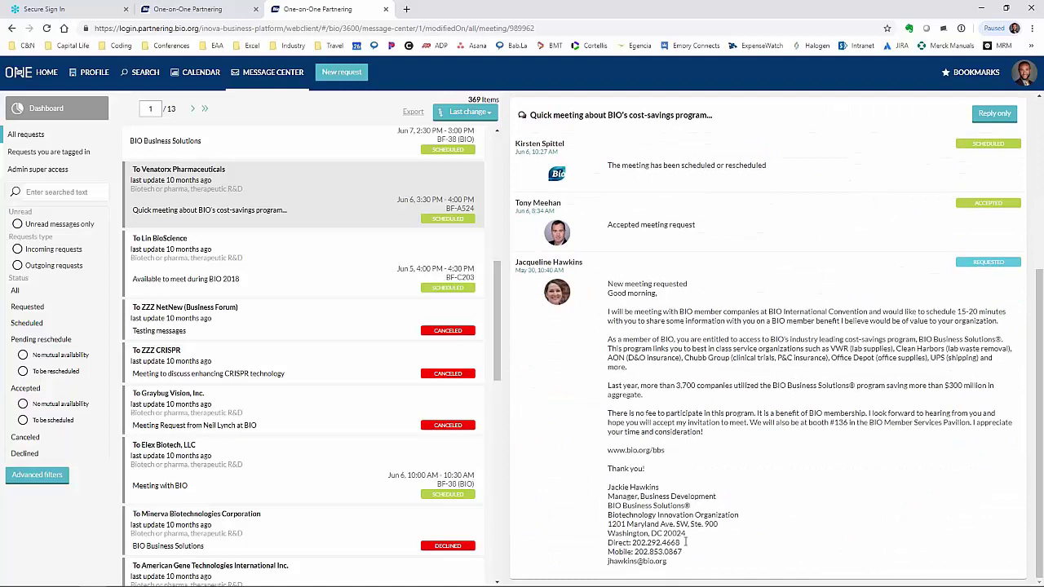
scroll(755, 445, "up", 3)
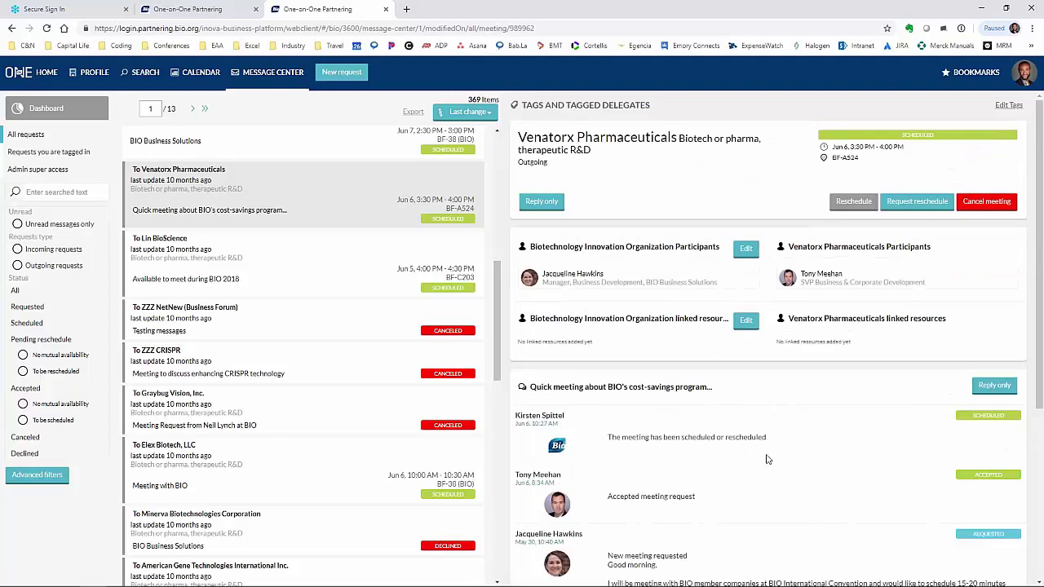